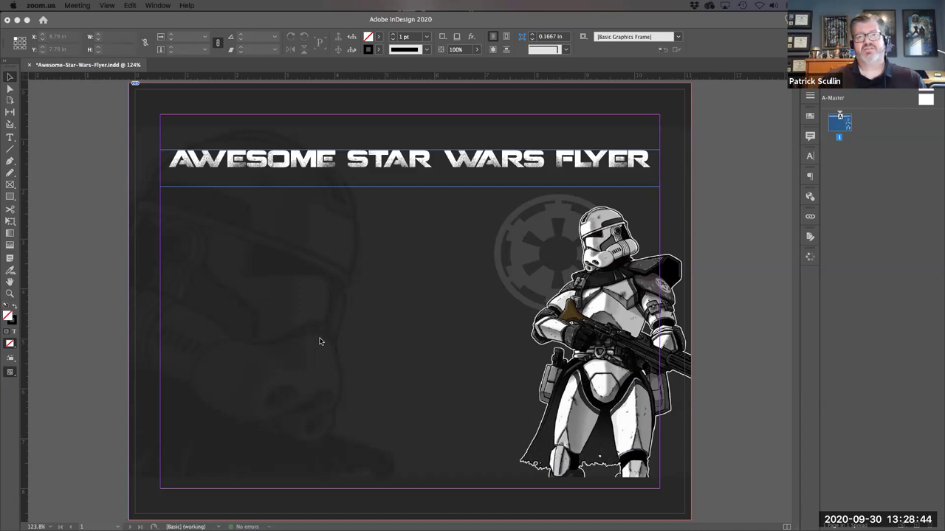
- Place kenobi.jpg on the left side of the InDesign Star Wars flyer page
left_click(85, 21)
left_click(71, 5)
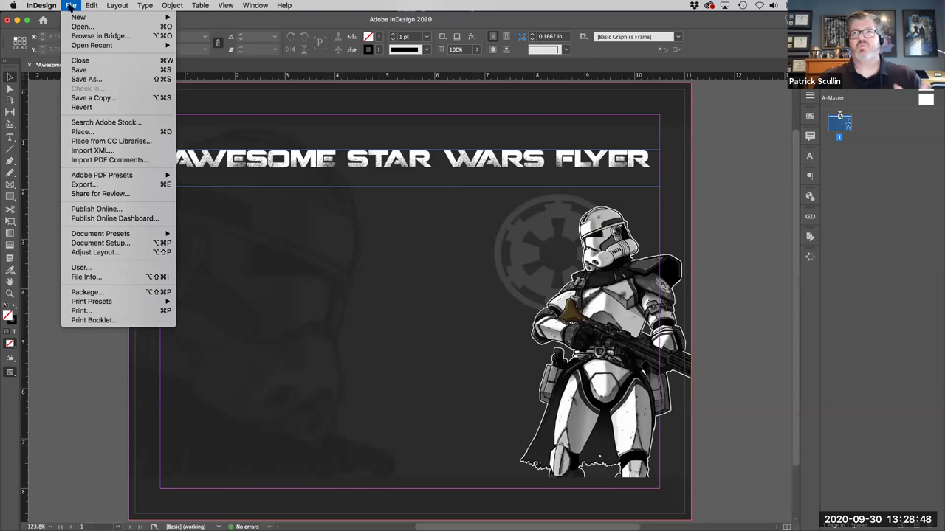
left_click(101, 132)
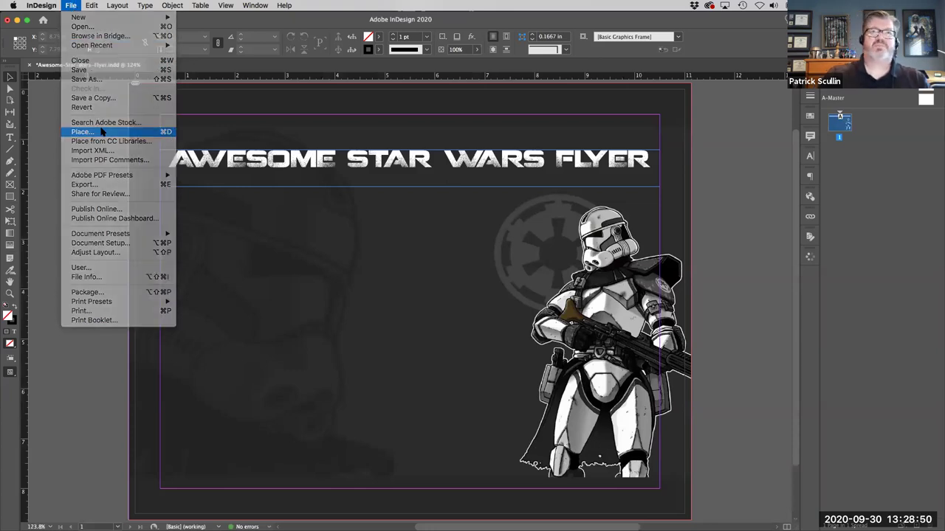
left_click(371, 128)
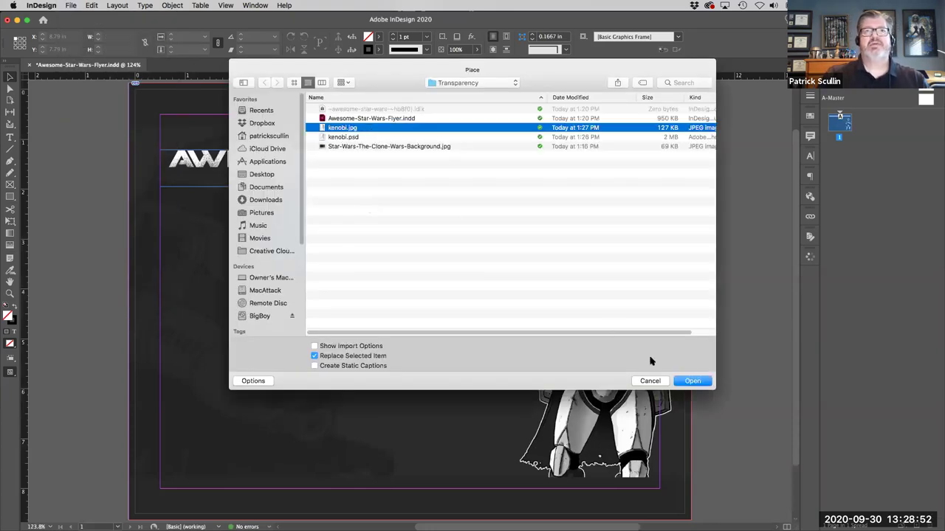
left_click(693, 381)
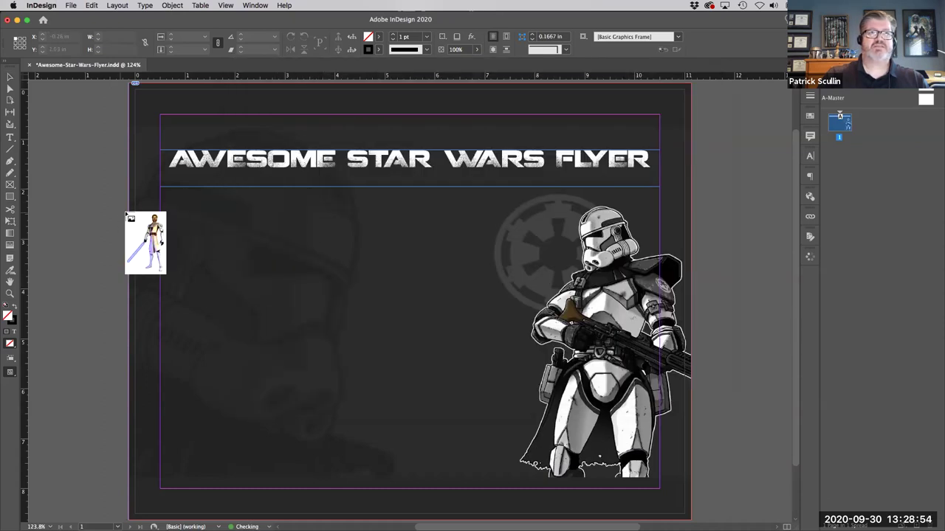
left_click(83, 189)
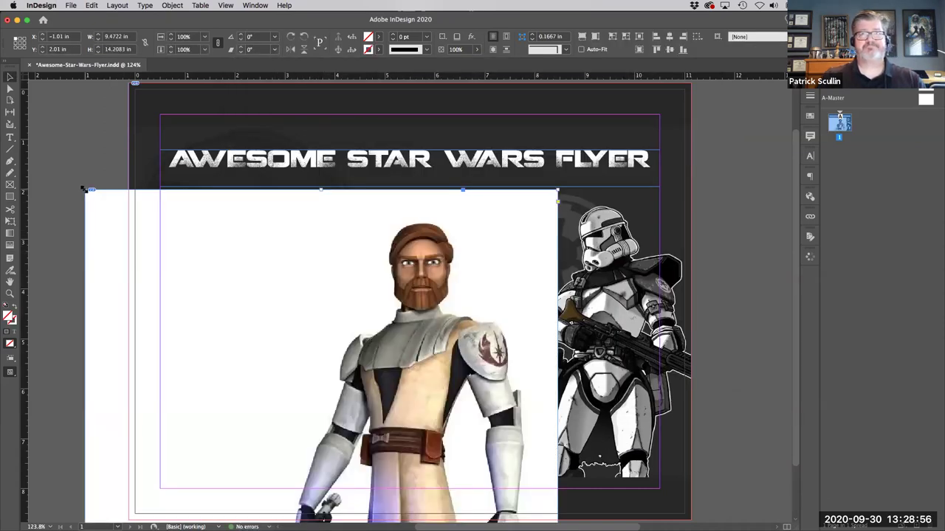
- Scale the Kenobi image to about 60% and move it to the left margin under the headline
left_click_drag(89, 197, 217, 331)
left_click_drag(278, 395, 260, 276)
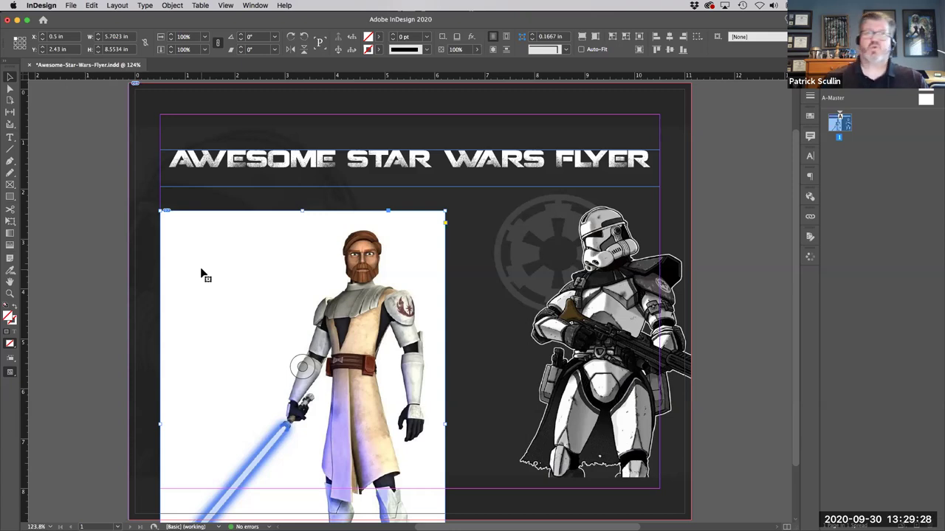
mouse_move(8, 105)
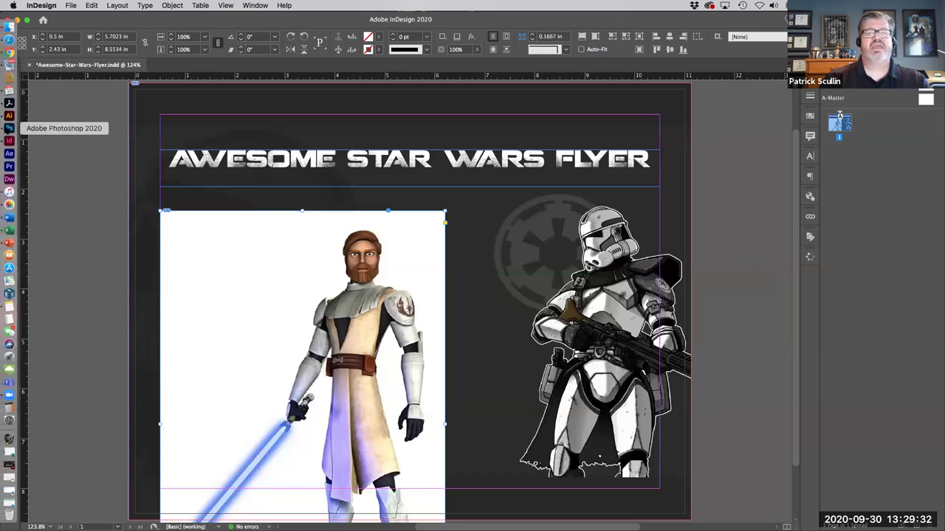
- Switch to Photoshop, where kenobi.jpg is open as a single background layer
left_click(9, 128)
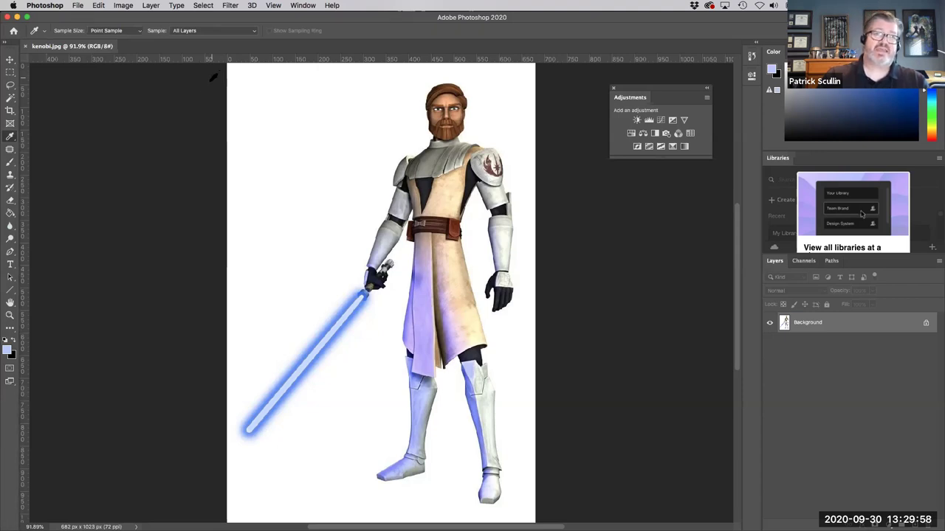
- Select the white backdrop around Kenobi with the Magic Wand tool
left_click(7, 100)
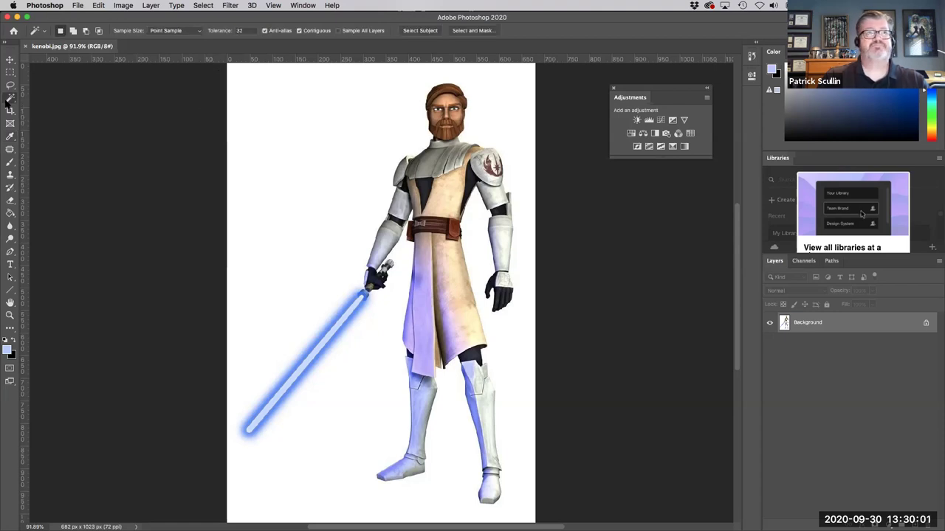
left_click(330, 133)
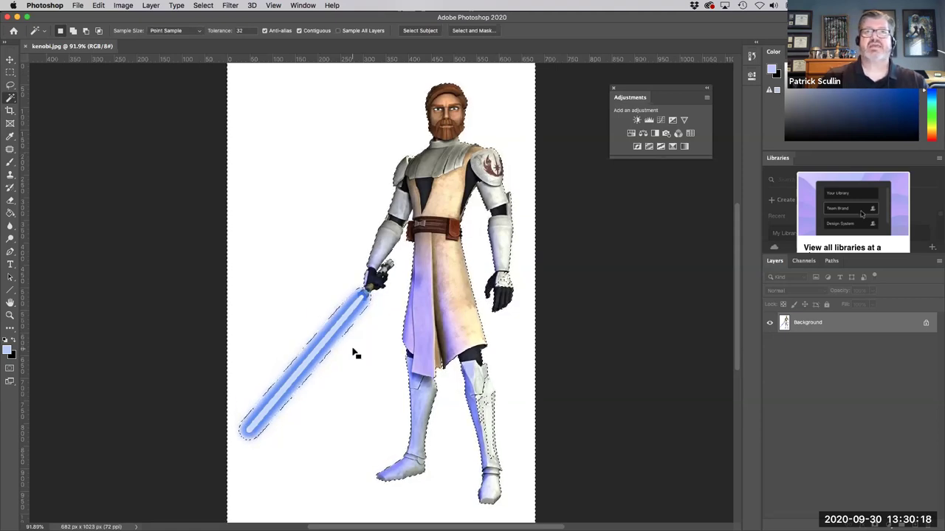
left_click(11, 98)
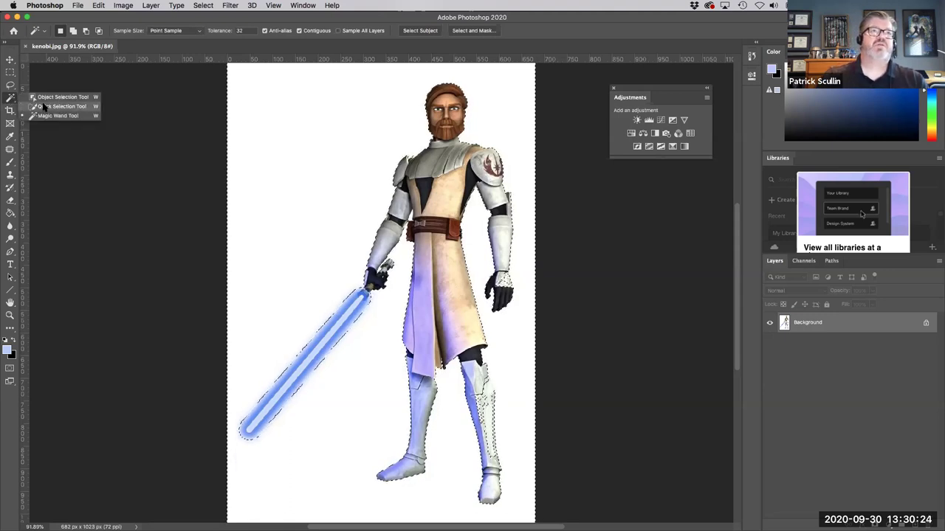
left_click(45, 108)
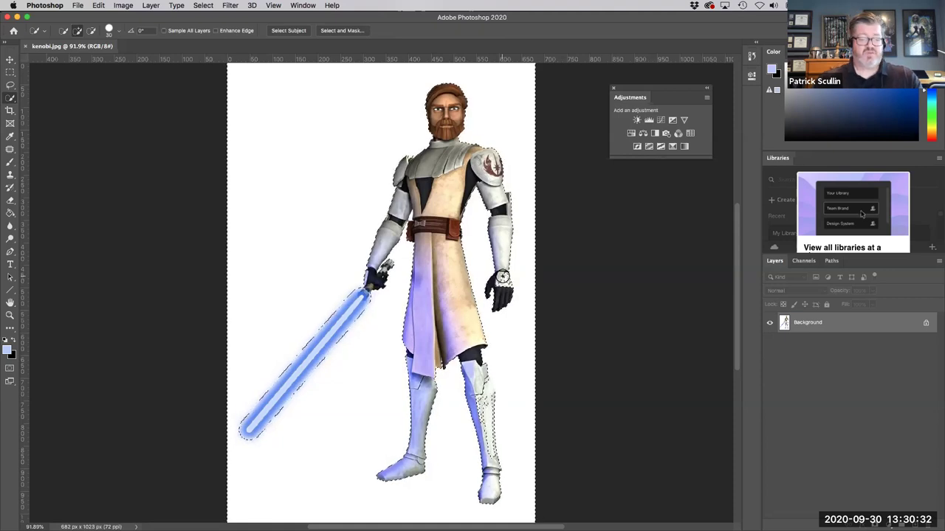
key("alt")
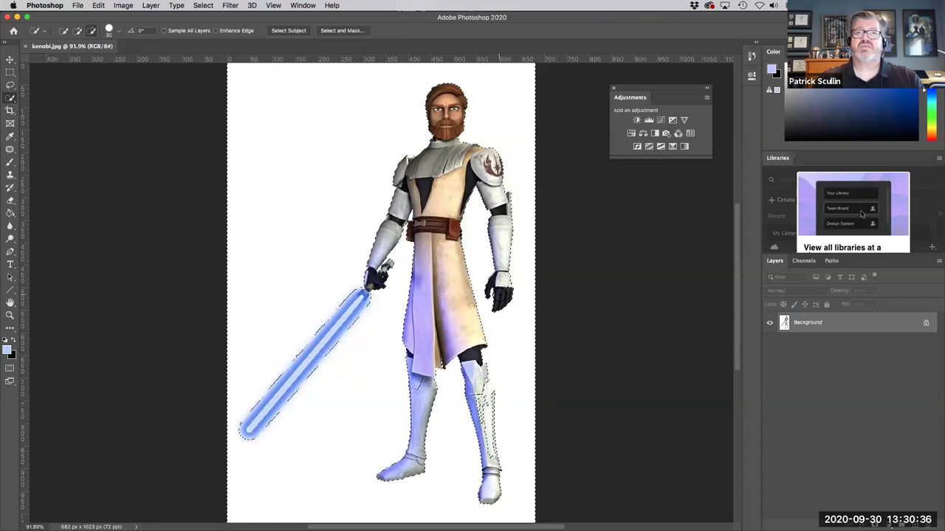
key("alt")
key("alt")
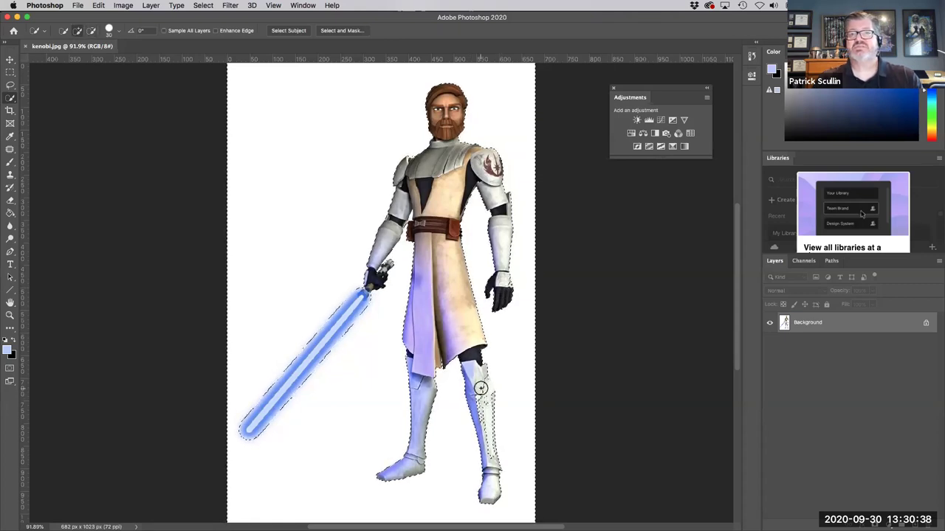
key("alt")
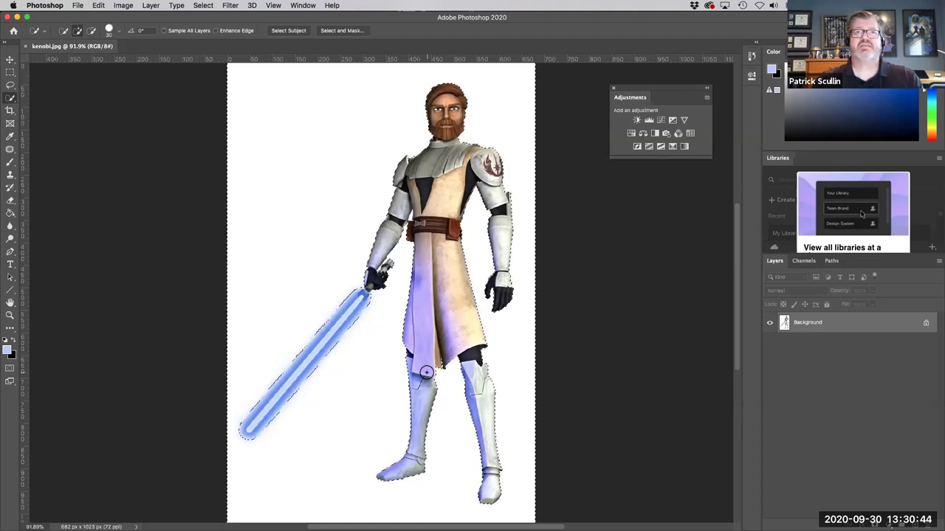
key("super+minus")
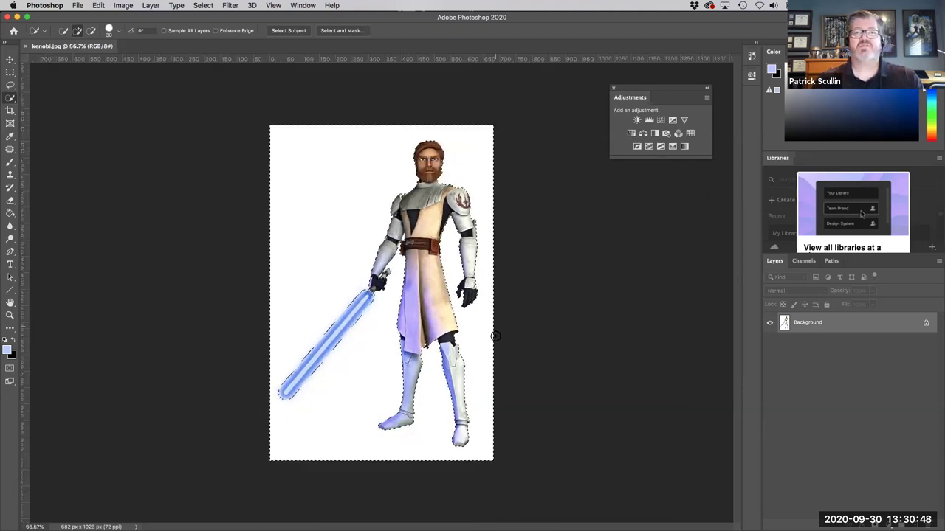
key("super+plus")
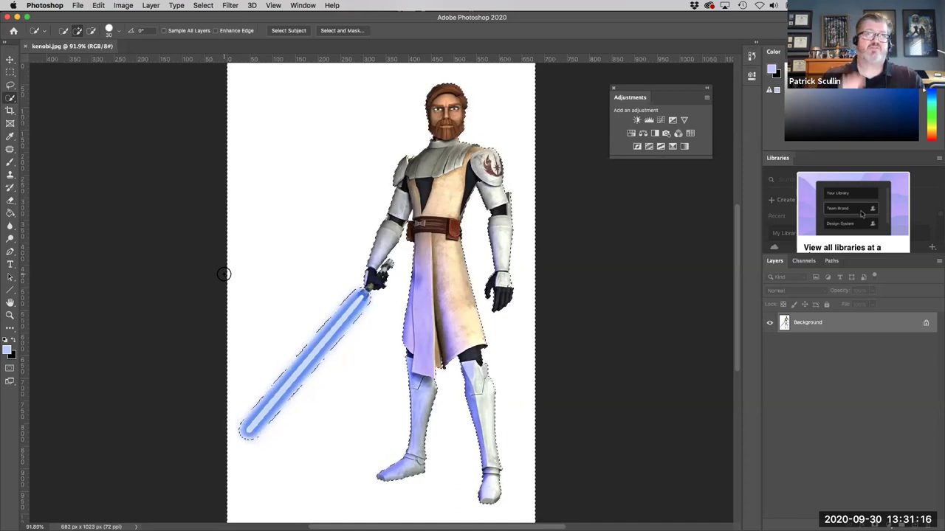
- Invert the selection with Select > Inverse so the Jedi and lightsaber are selected
left_click(204, 6)
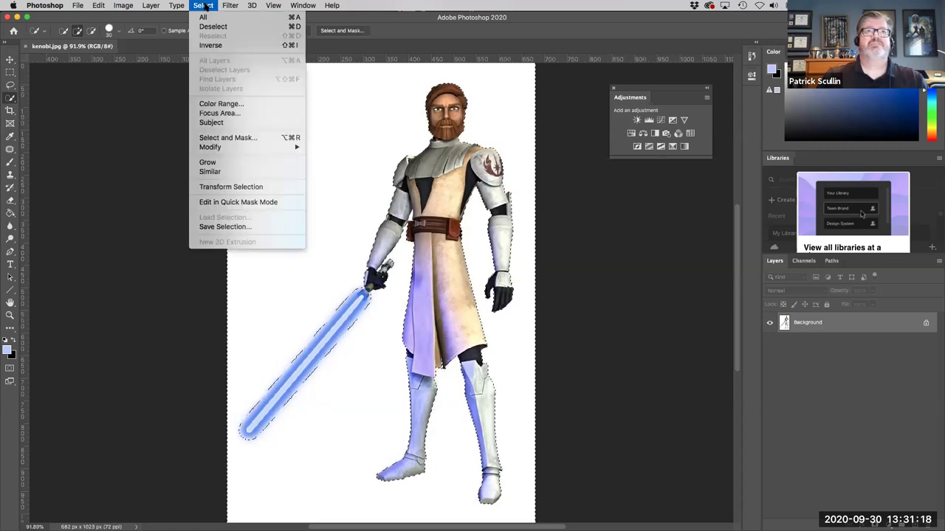
left_click(229, 45)
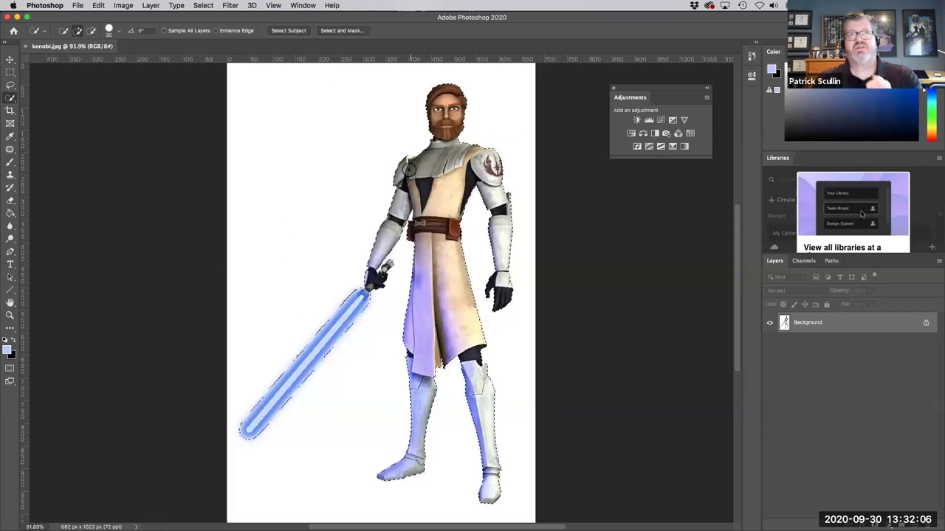
- Open Select and Mask and zoom to 300% on the lightsaber blade and hilt
left_click(352, 32)
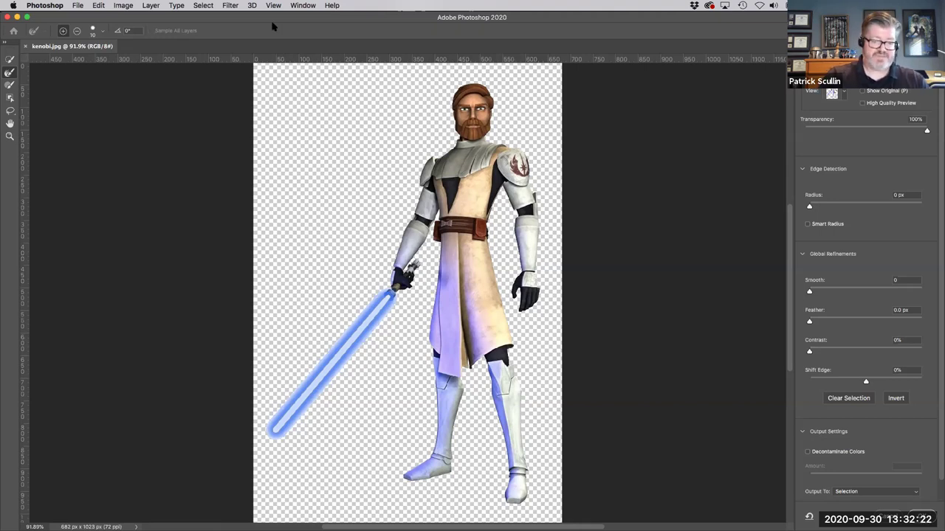
key("super+equal")
key("super+equal")
key("super+equal")
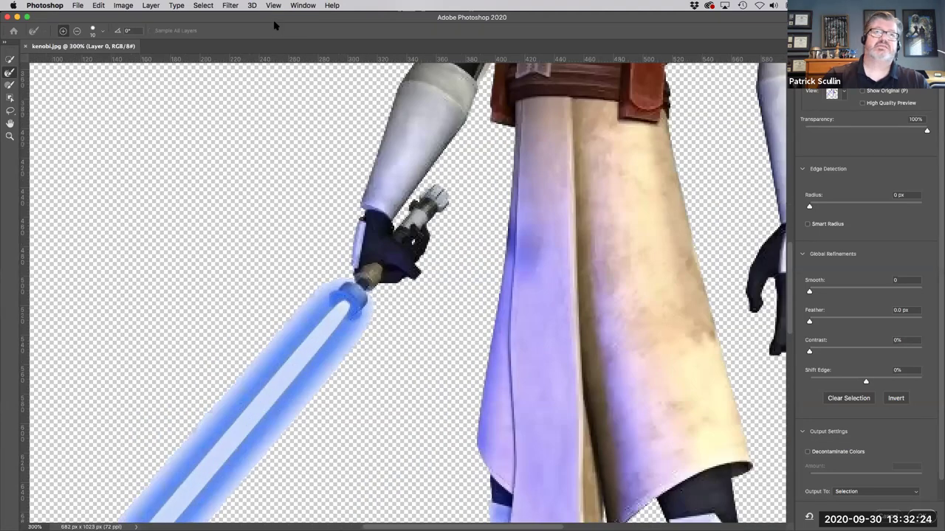
left_click_drag(352, 362, 430, 234)
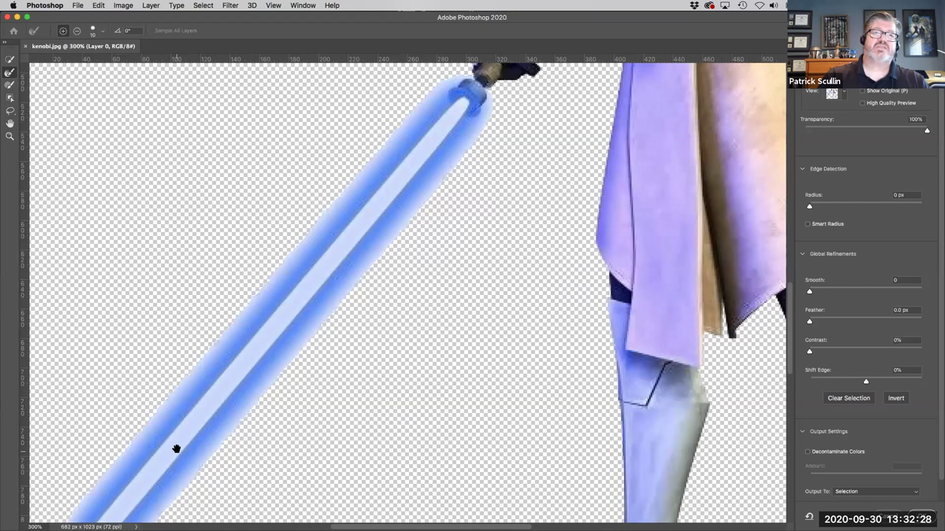
left_click_drag(177, 449, 260, 332)
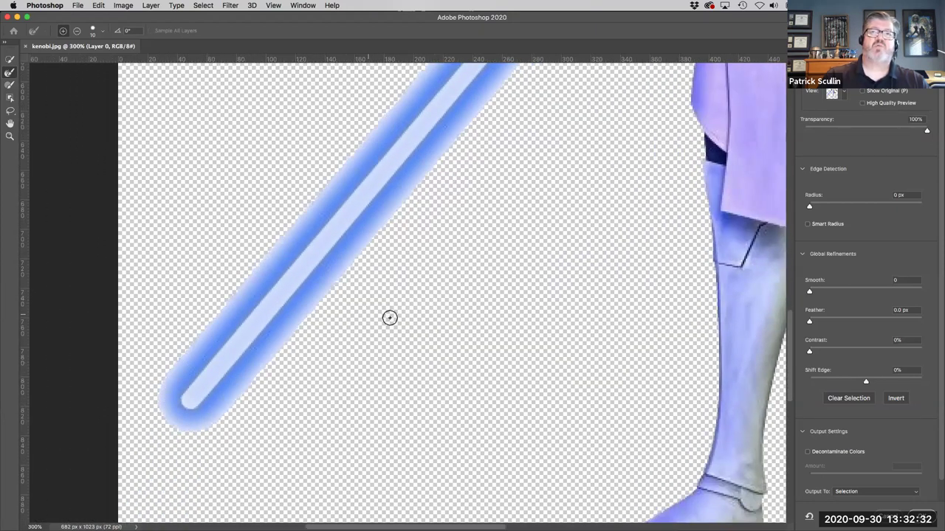
left_click_drag(449, 228, 426, 359)
left_click_drag(468, 251, 453, 303)
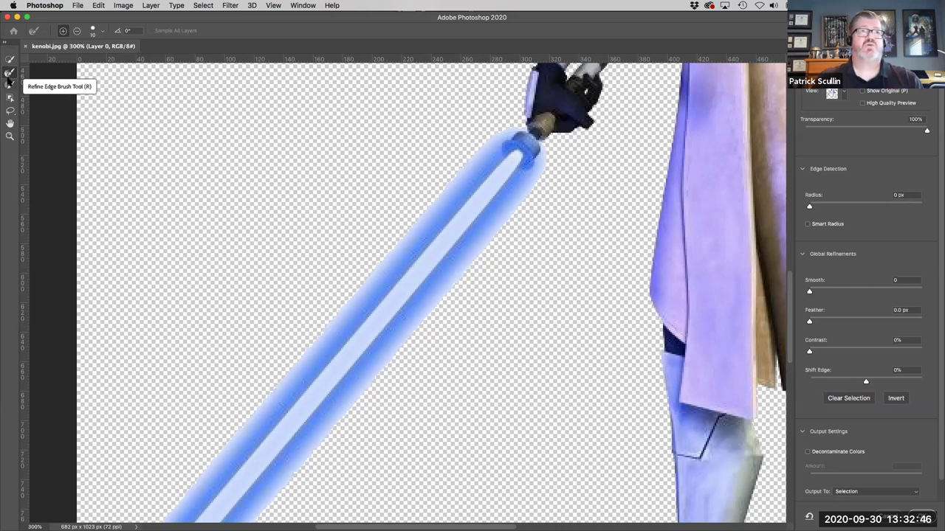
- Pick the Refine Edge Brush and enlarge it to about 15 along the blade
left_click(9, 73)
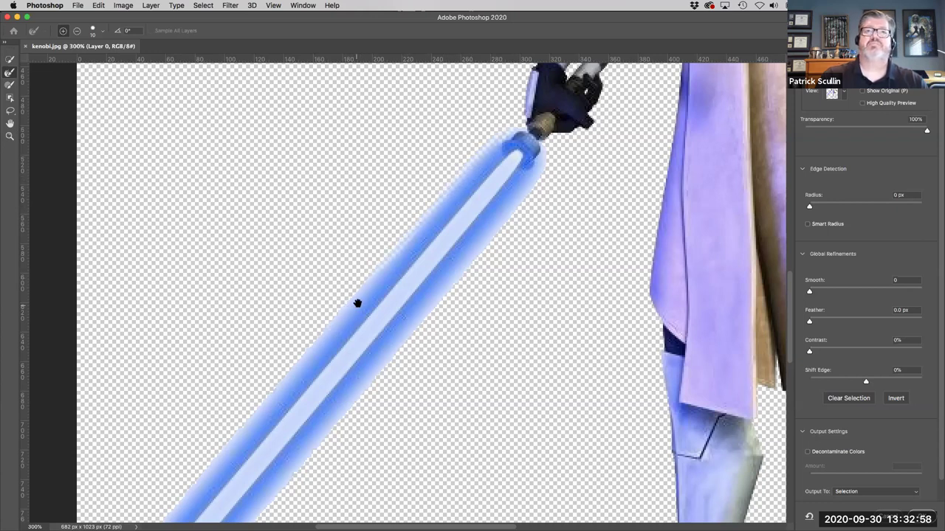
left_click_drag(358, 302, 456, 158)
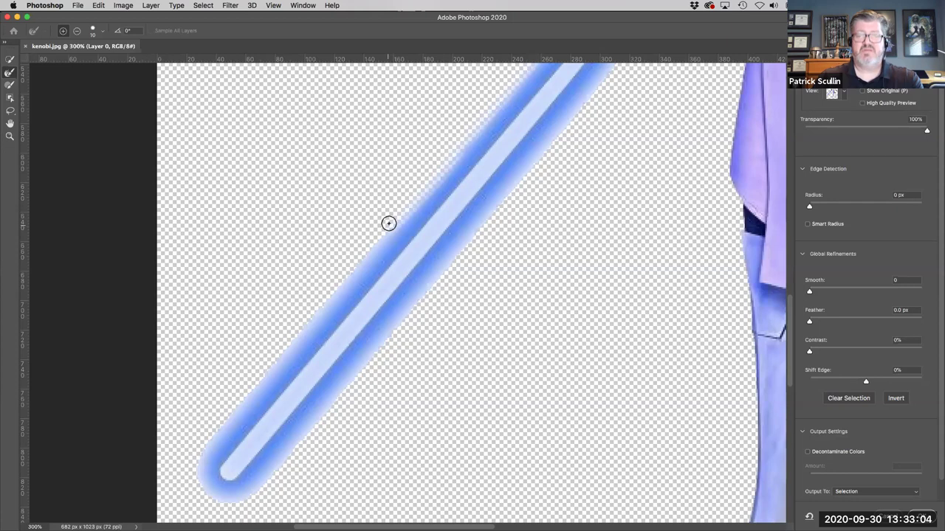
key("bracketright")
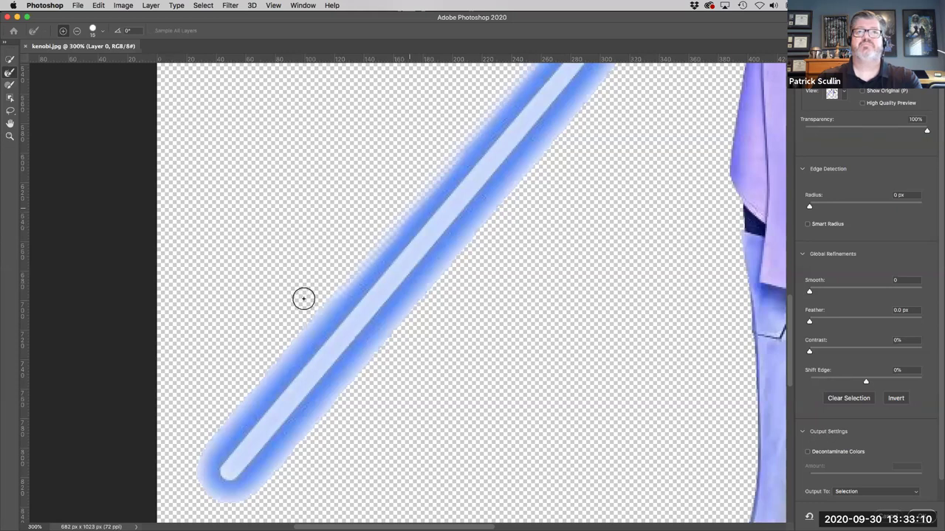
scroll(358, 212, "down", 5)
scroll(359, 211, "left", 2)
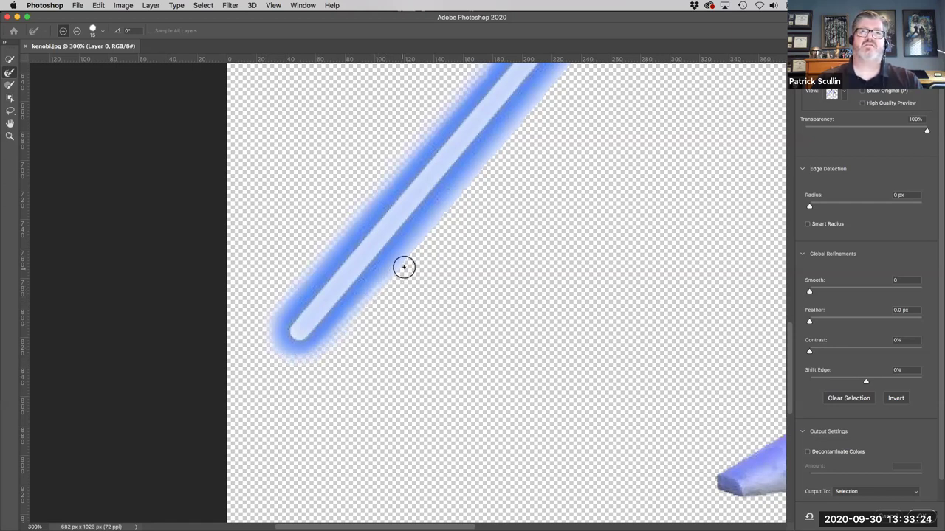
scroll(394, 367, "up", 5)
scroll(394, 367, "right", 5)
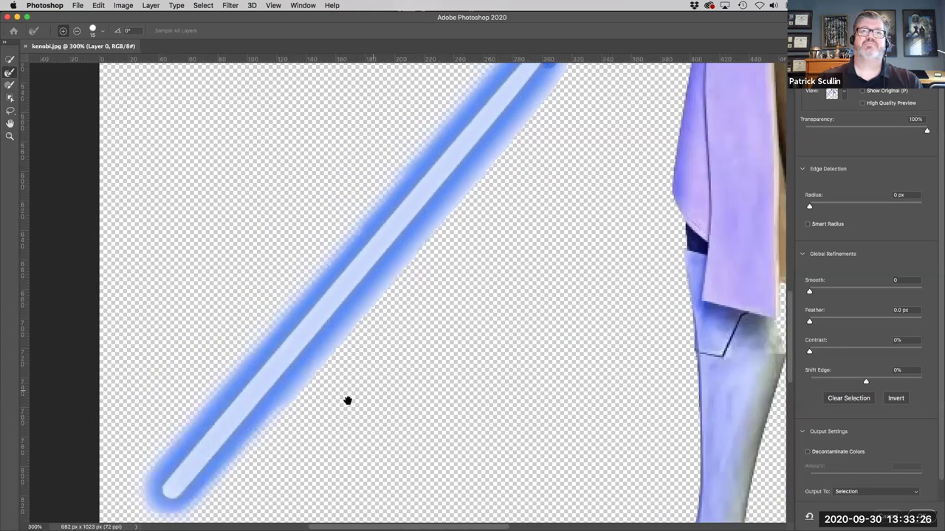
scroll(512, 148, "up", 2)
scroll(512, 147, "right", 2)
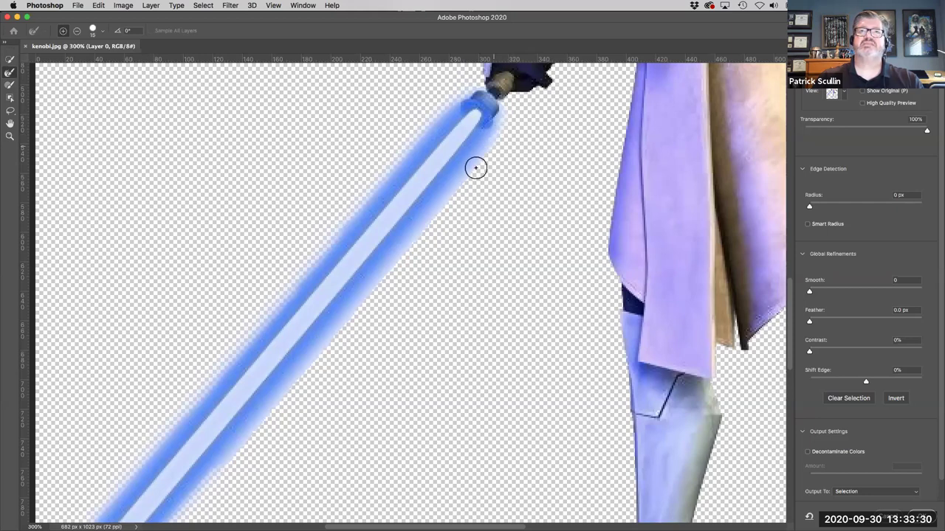
scroll(477, 244, "down", 4)
scroll(477, 245, "left", 3)
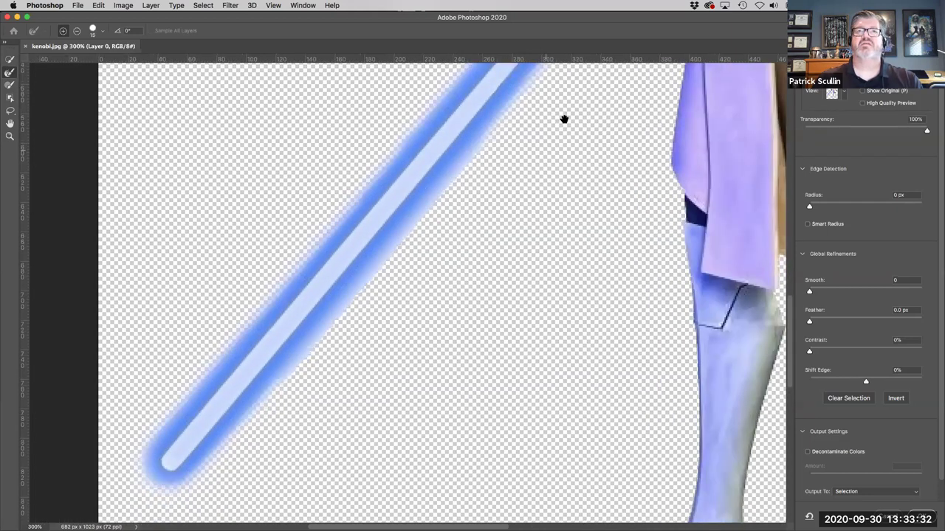
- Brush away the glow along the blade's right edge, then fit the whole figure on screen
left_click_drag(509, 108, 419, 214)
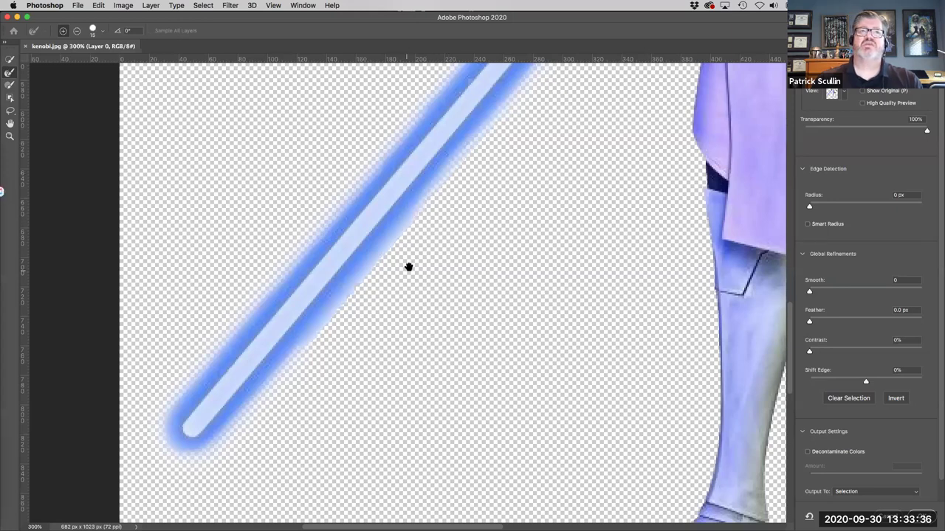
left_click_drag(409, 266, 454, 211)
left_click_drag(464, 169, 384, 252)
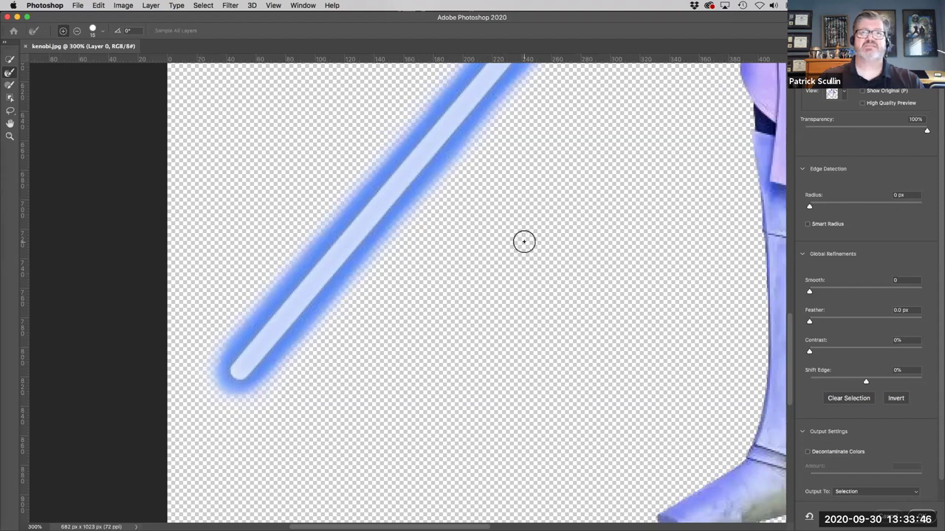
key("super+0")
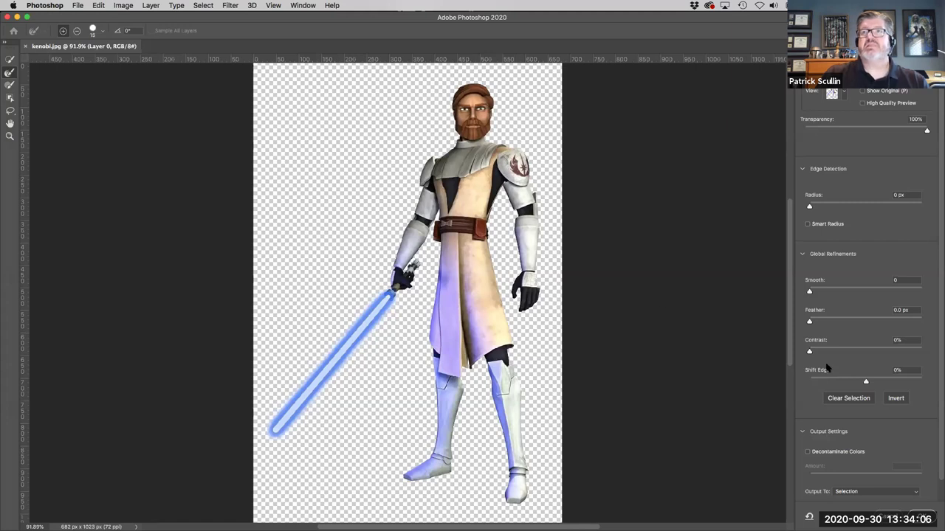
scroll(841, 396, "down", 1)
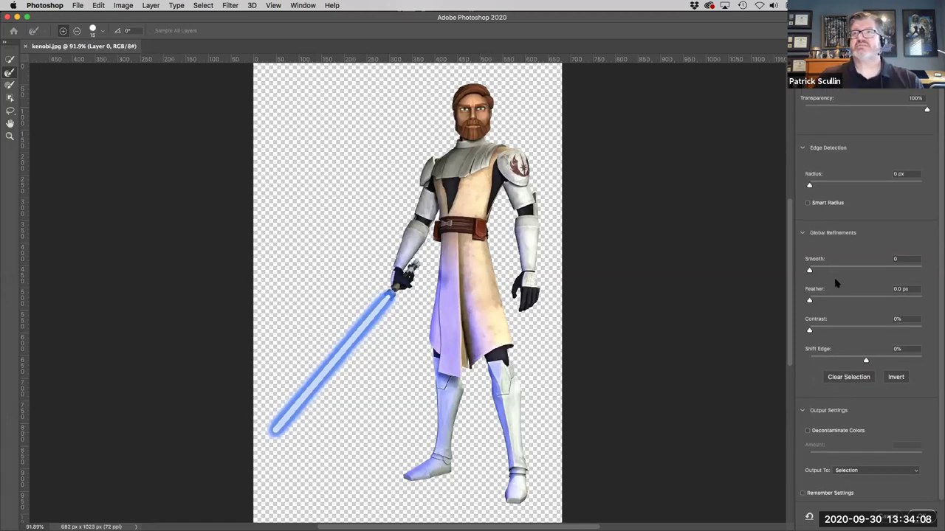
scroll(837, 283, "up", 1)
scroll(830, 382, "down", 1)
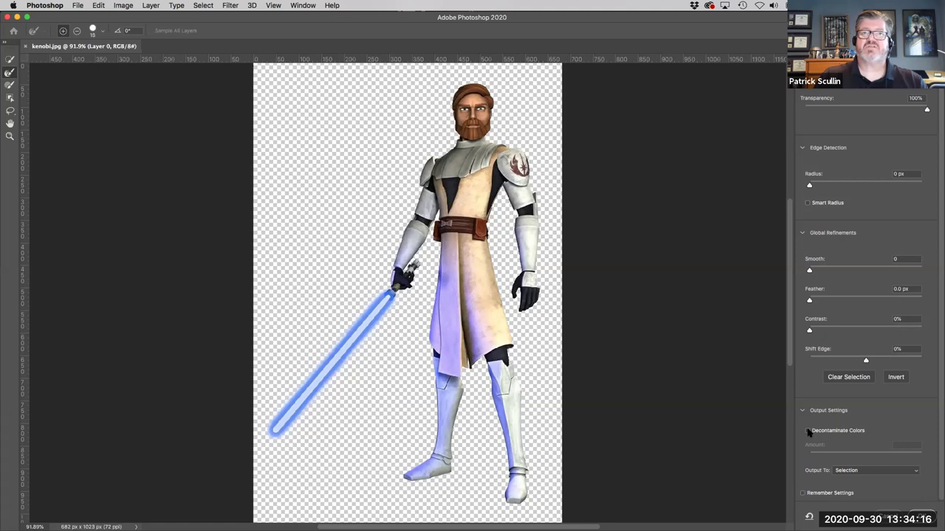
- Turn on Decontaminate Colors and output to a New Document with Layer Mask
left_click(808, 431)
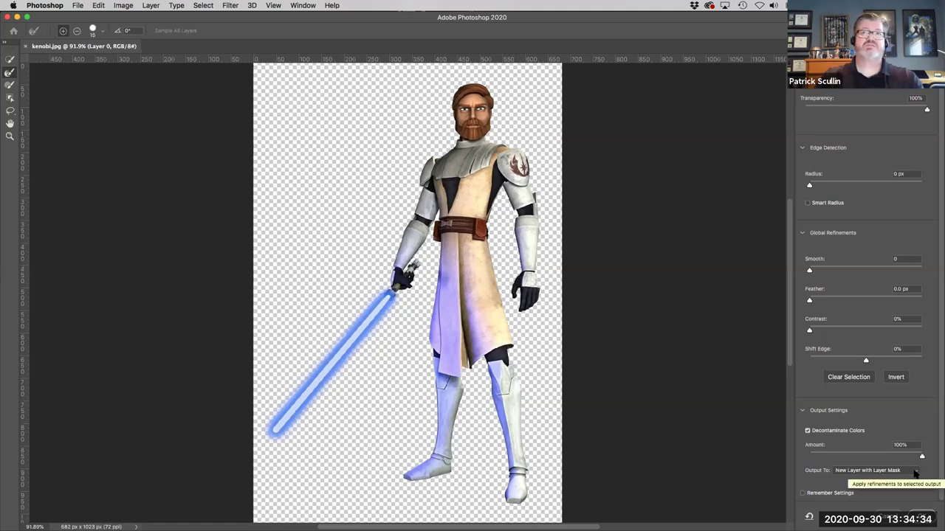
left_click(915, 472)
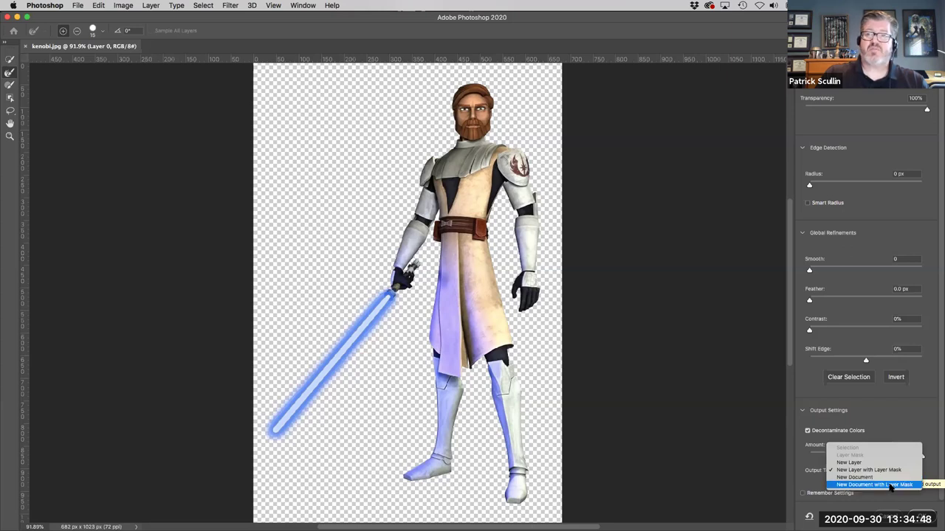
left_click(890, 484)
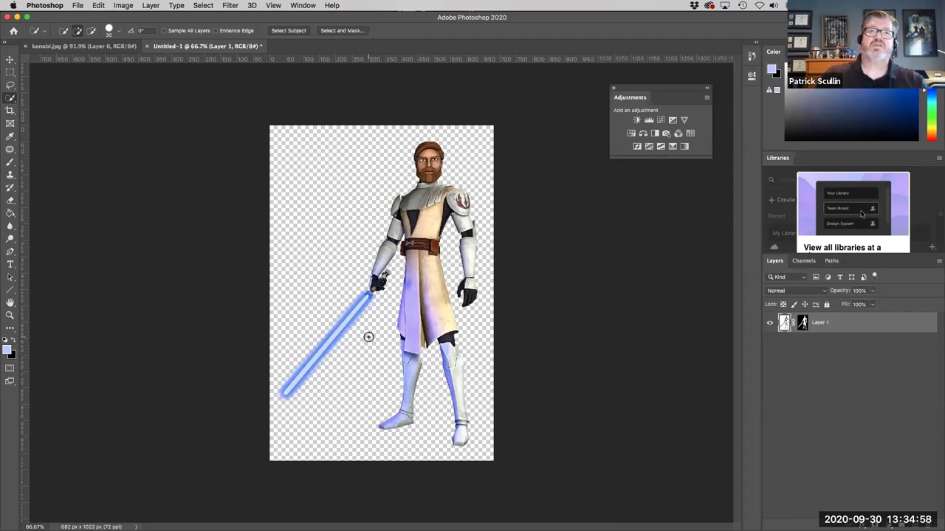
left_click(805, 329)
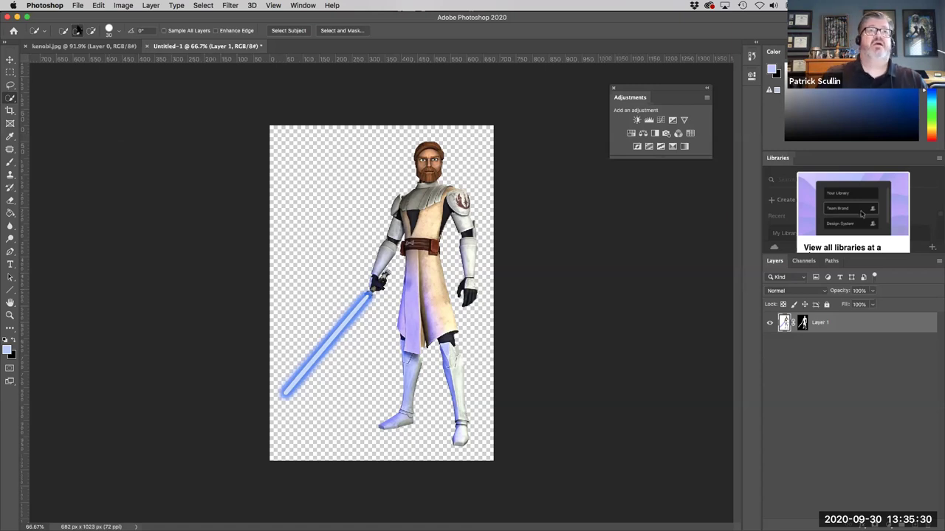
- Save the cutout on the computer as kenobi-01.psd in the Transparency folder
left_click(80, 7)
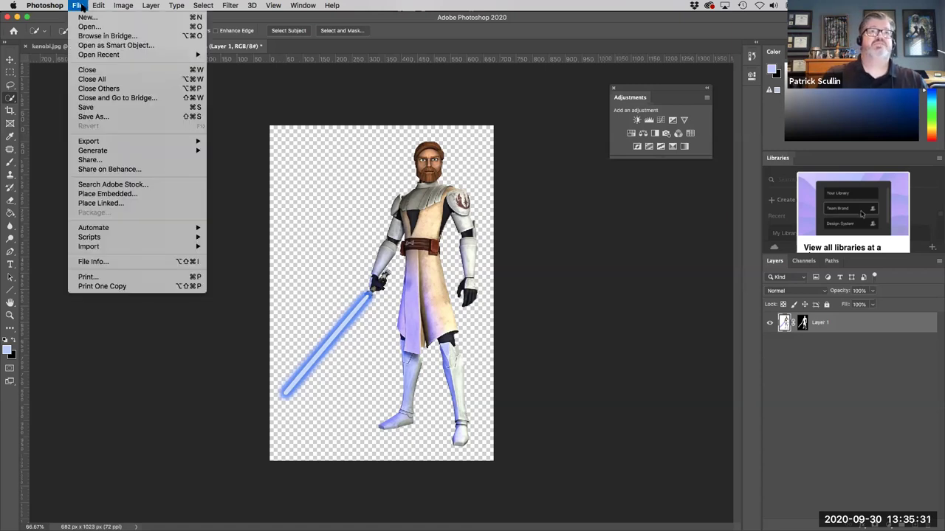
left_click(102, 118)
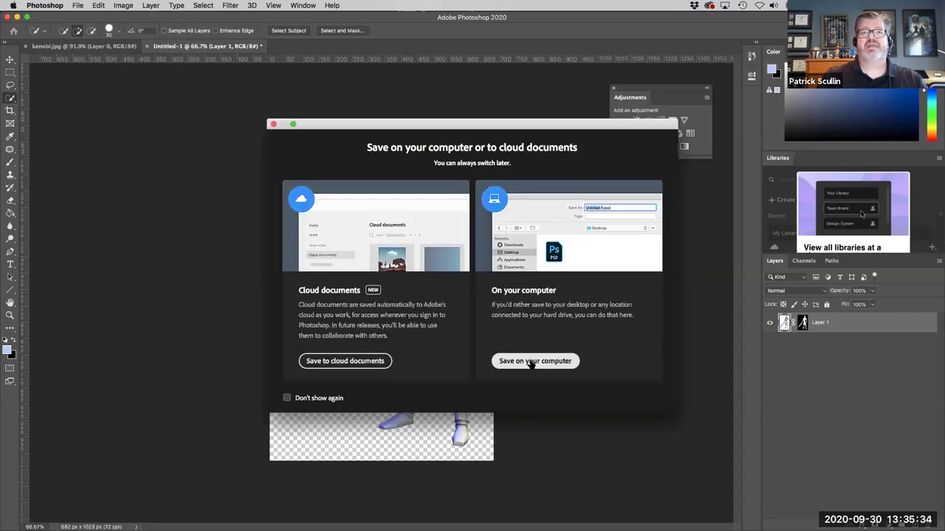
left_click(535, 362)
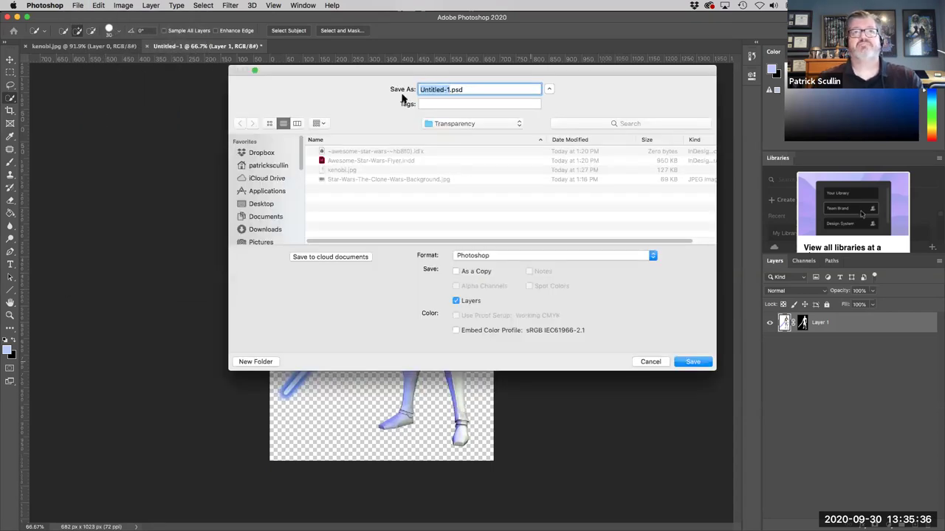
type("kenobi")
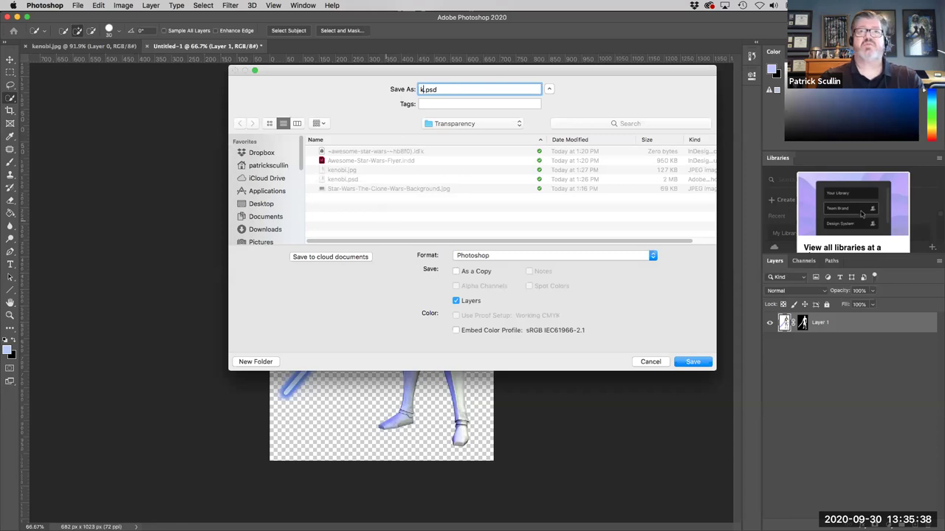
type("-01")
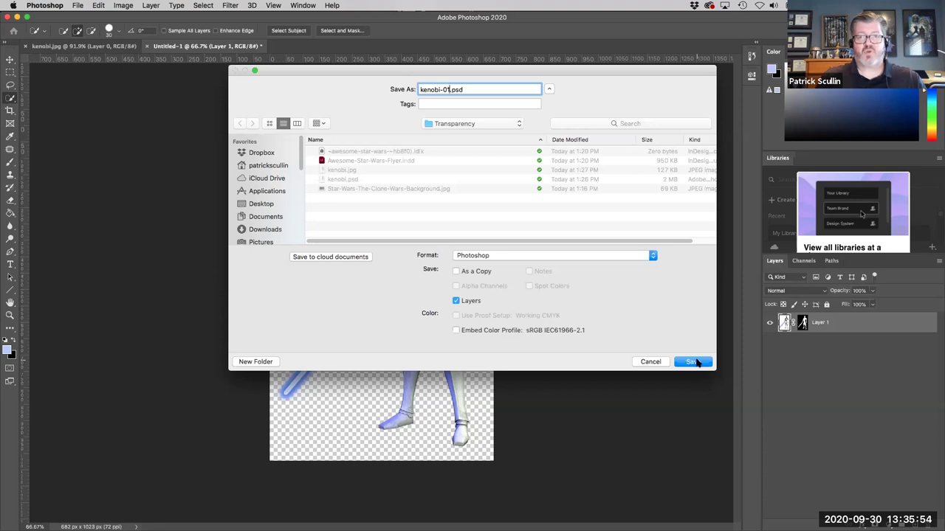
left_click(694, 362)
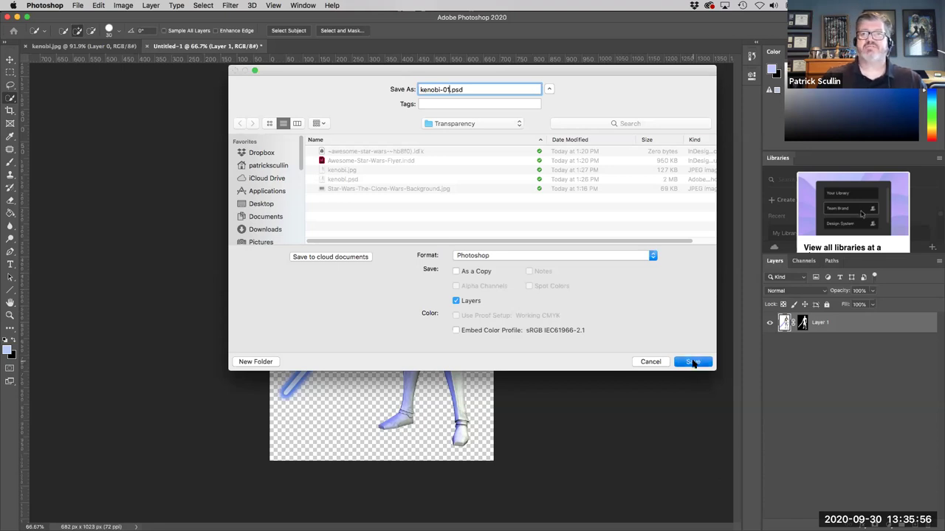
left_click(595, 240)
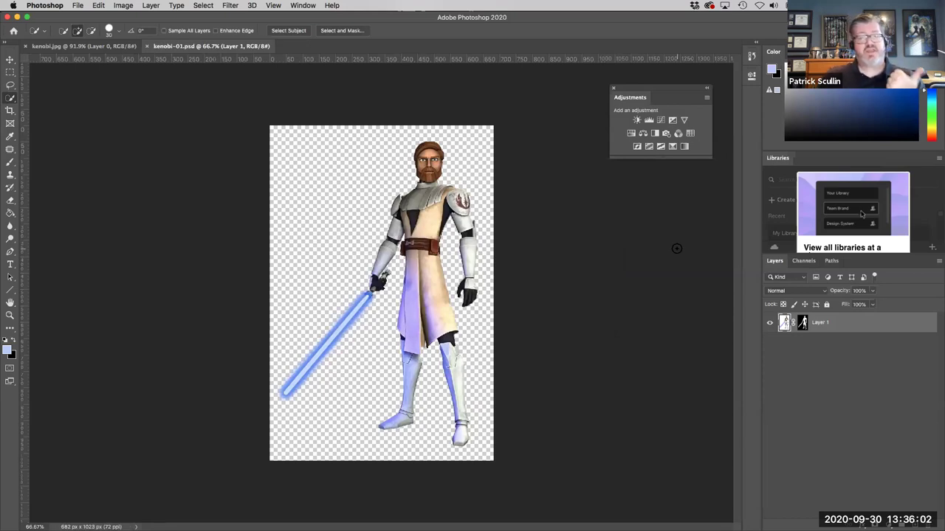
- Save a PNG copy named kenobi-01.png with the large, fastest-saving file size option
left_click(76, 5)
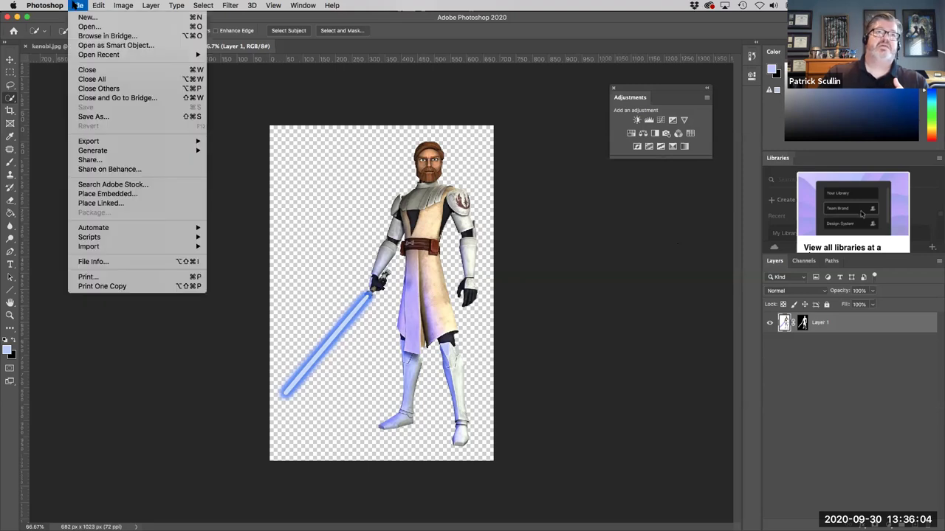
left_click(129, 117)
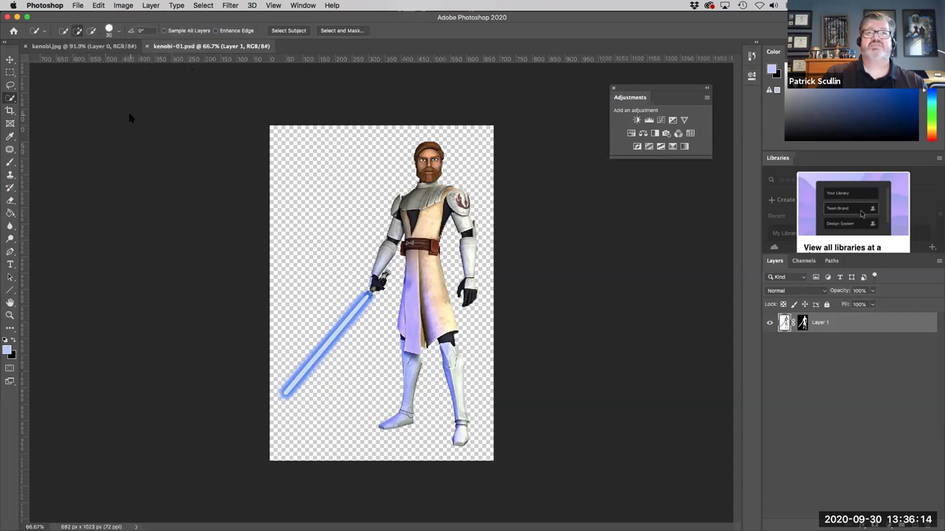
left_click(552, 364)
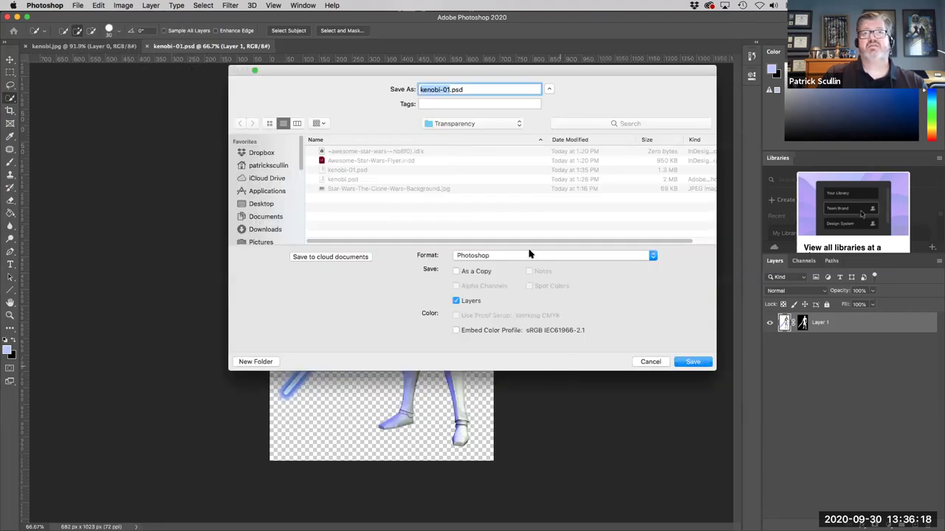
left_click(529, 255)
left_click(527, 258)
left_click(527, 256)
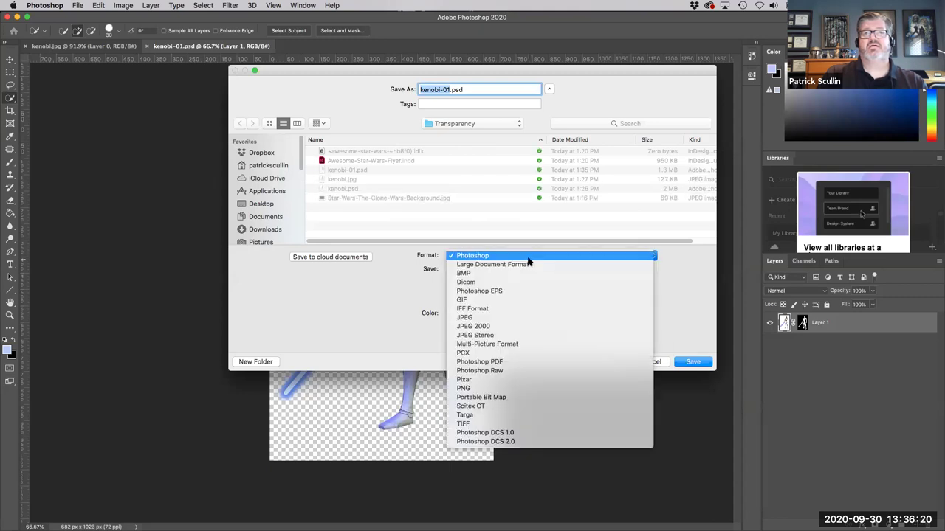
left_click(541, 389)
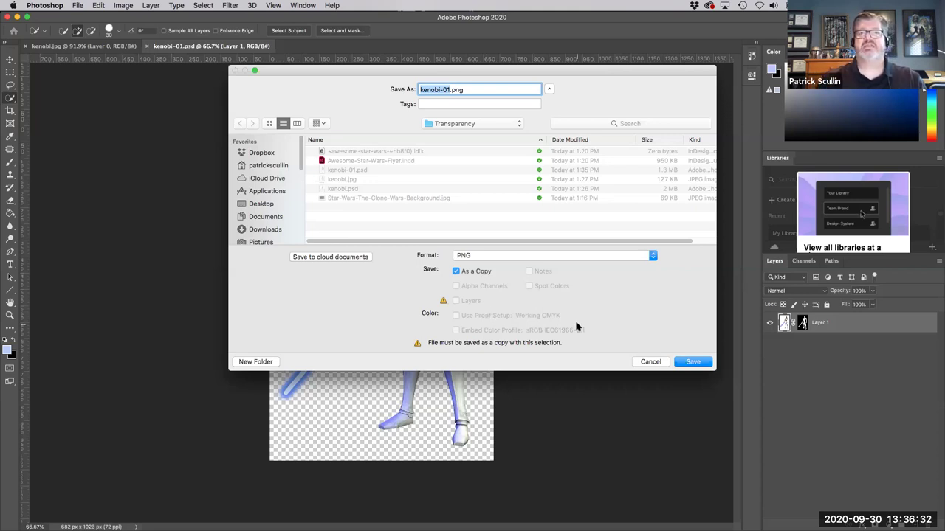
left_click(694, 362)
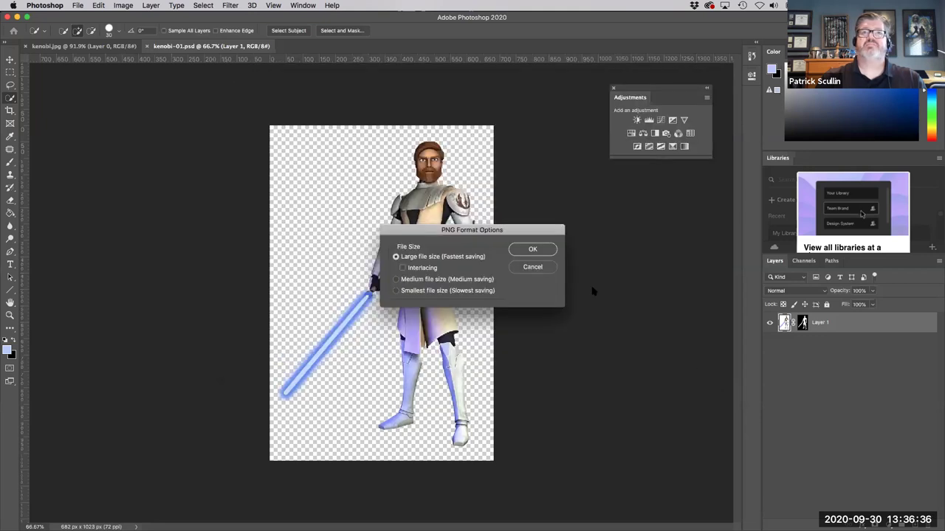
left_click(528, 251)
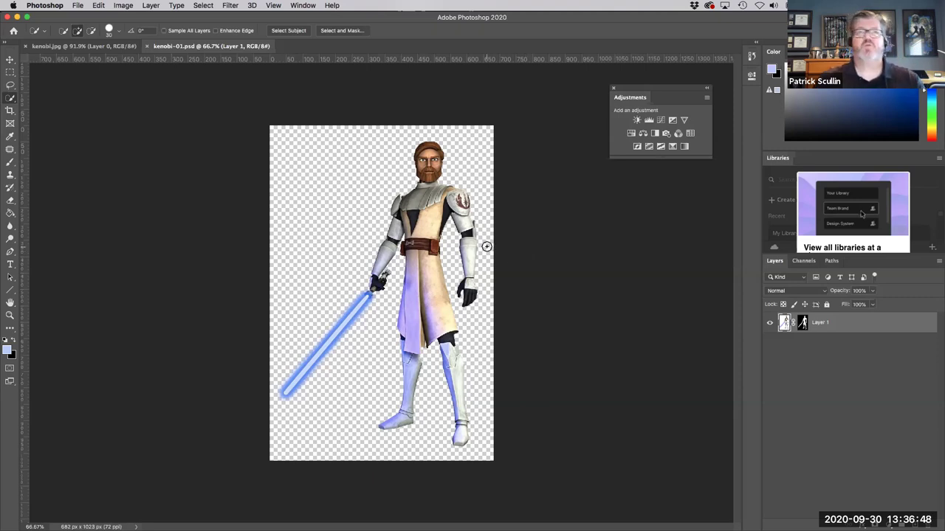
mouse_move(3, 262)
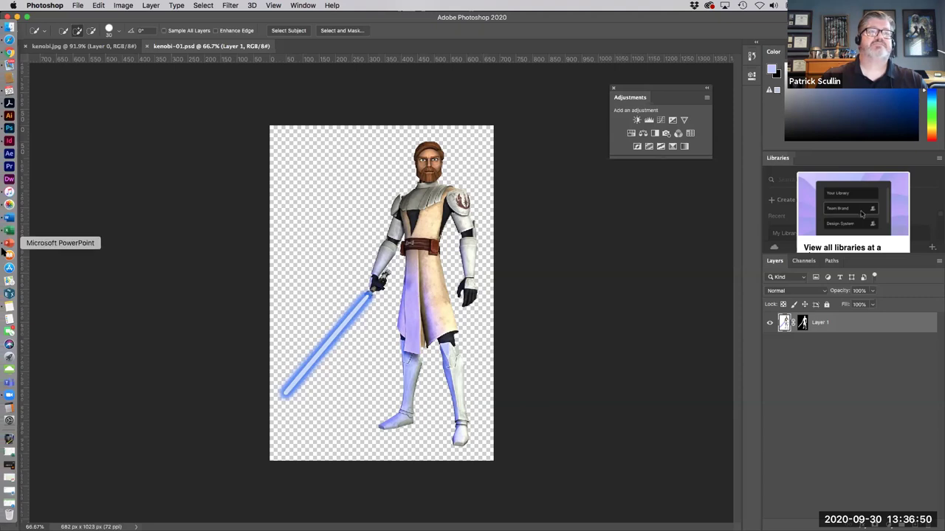
- In InDesign, fit the flyer page in view and delete the white-backed Obi-Wan image
left_click(9, 141)
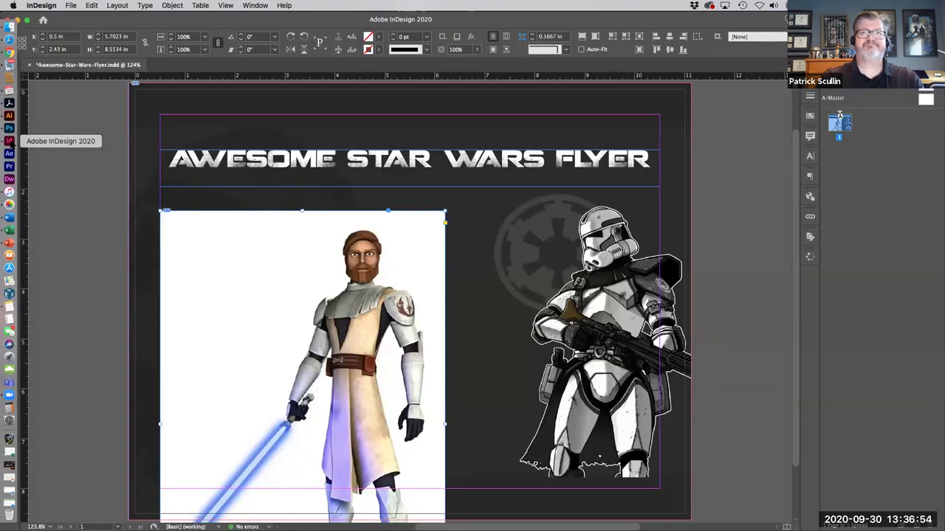
key("super+1")
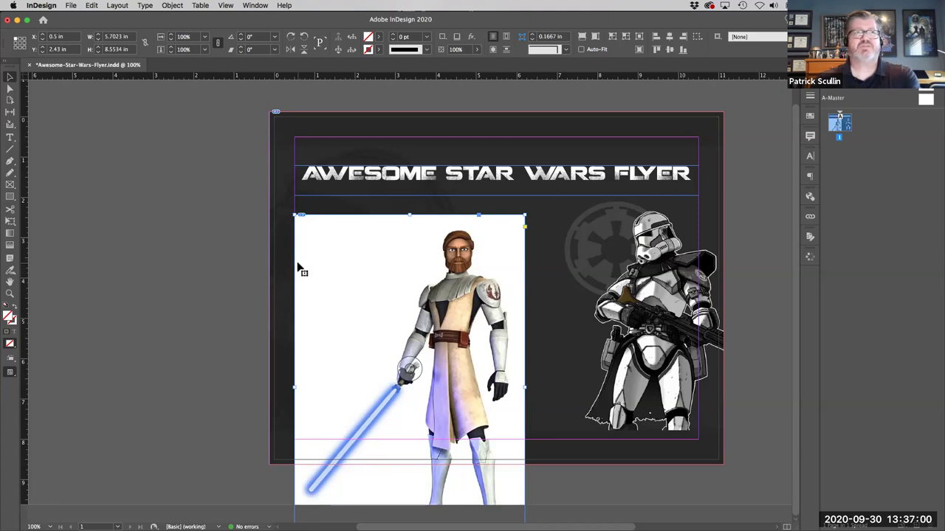
key("Delete")
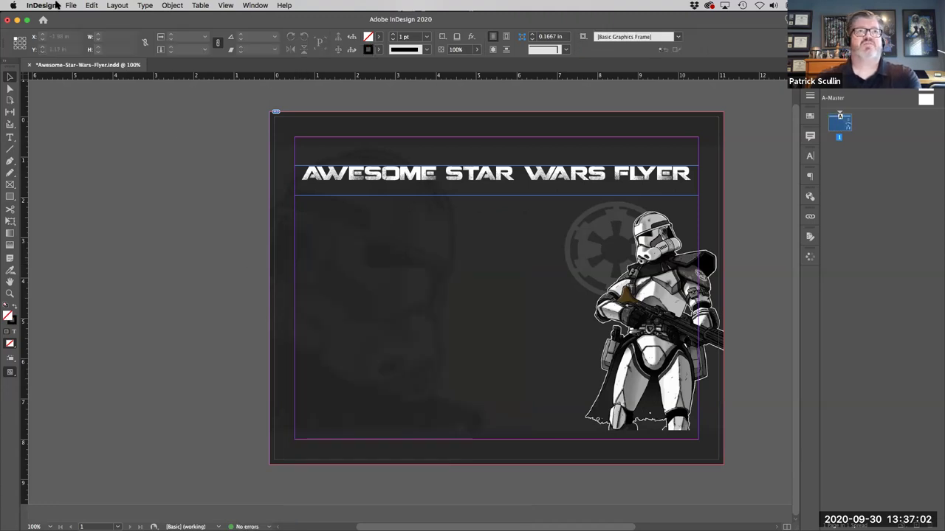
- Load kenobi-01.psd for placing via File > Place
left_click(71, 5)
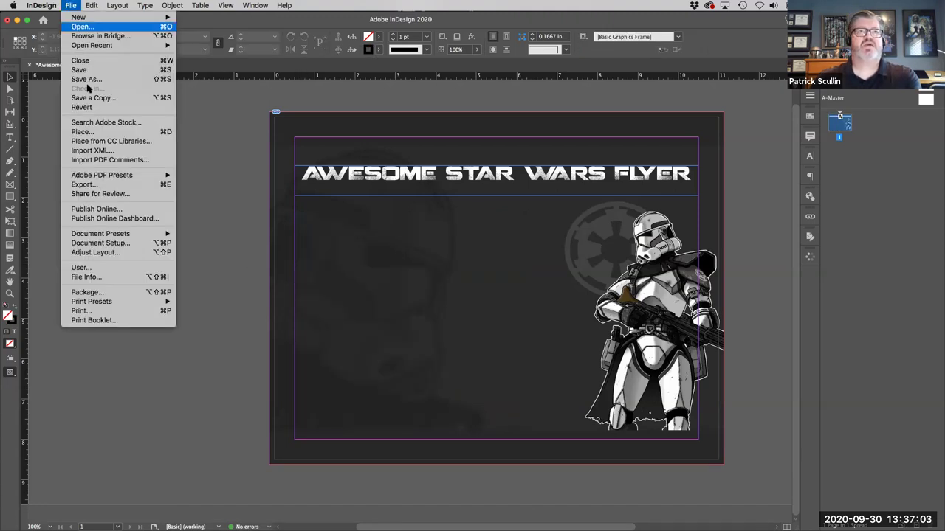
left_click(92, 133)
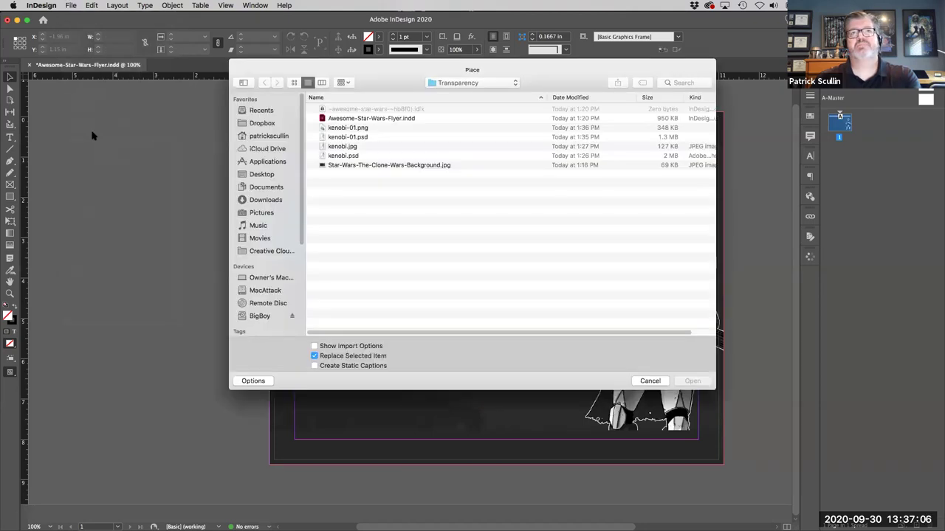
left_click(352, 138)
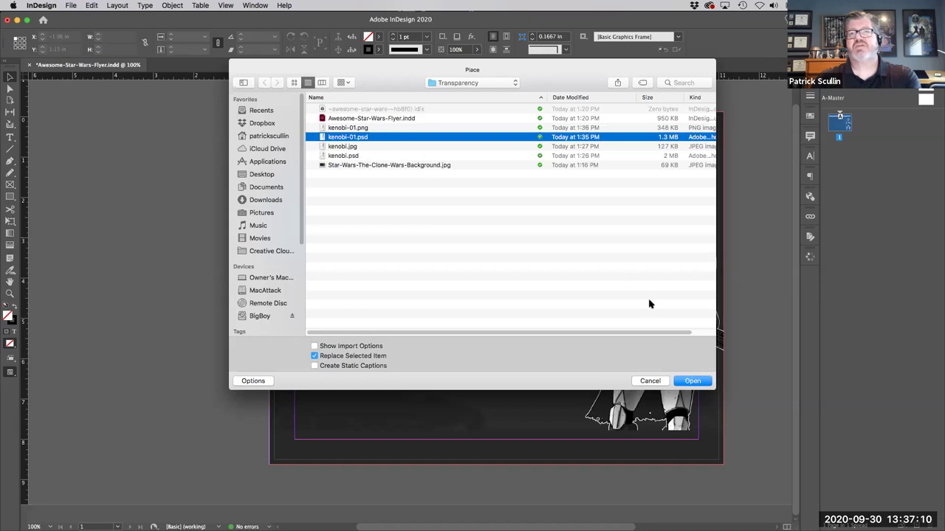
left_click(692, 381)
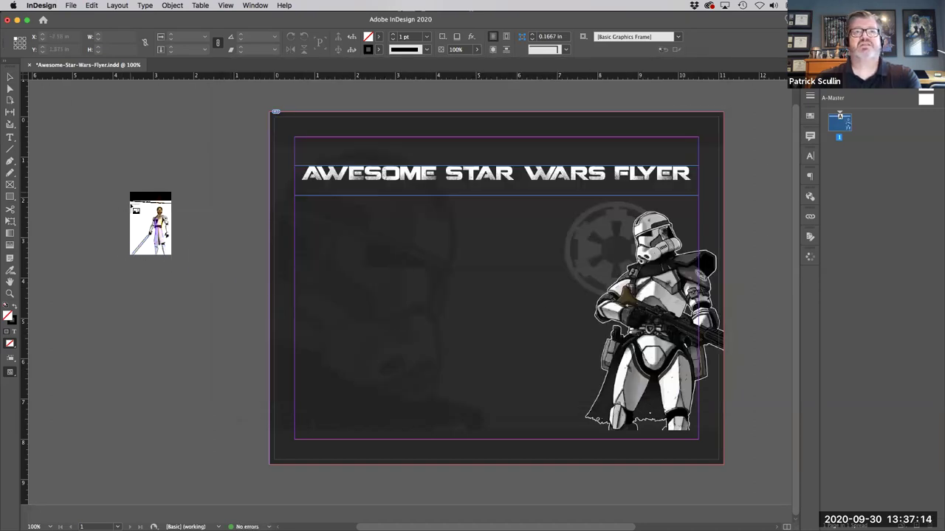
- Place the Kenobi cutout, scale it down proportionally on the flyer's left, then deselect and zoom in
left_click(130, 192)
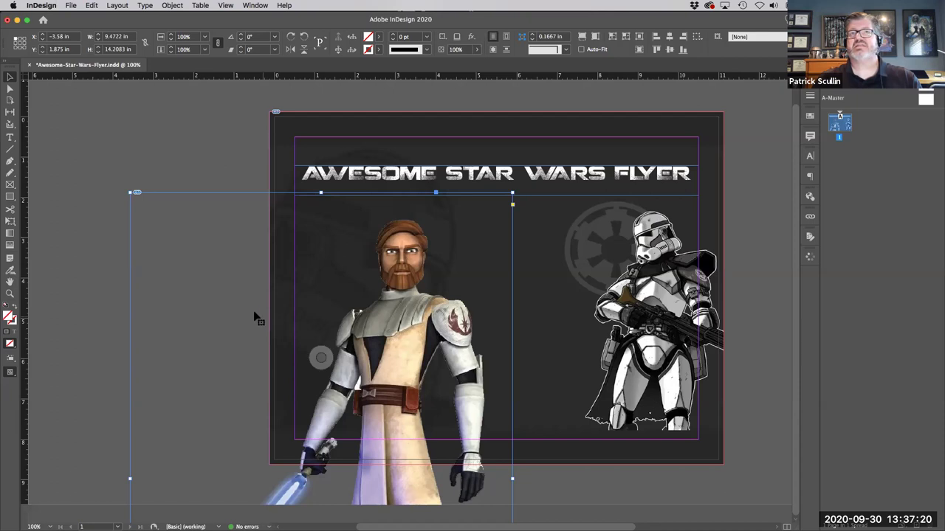
left_click_drag(130, 193, 208, 308)
left_click_drag(388, 372, 455, 253)
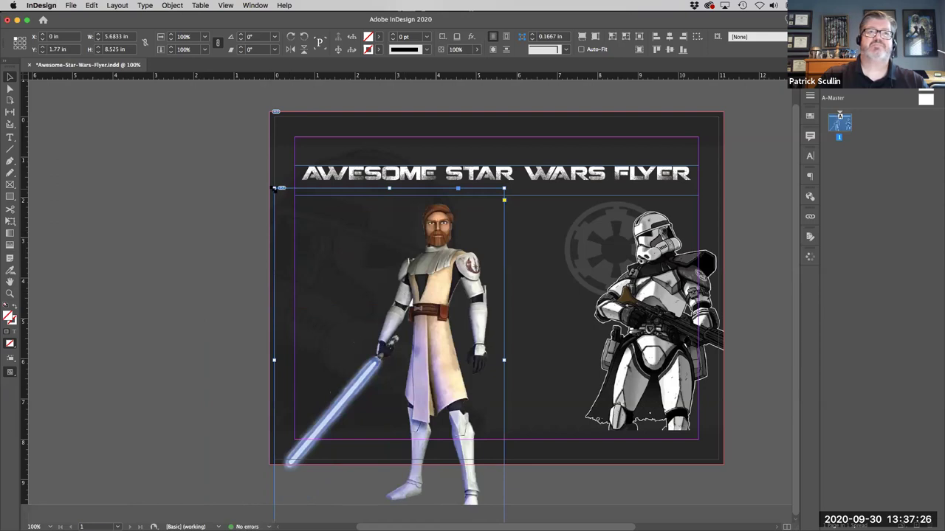
left_click_drag(274, 188, 286, 206)
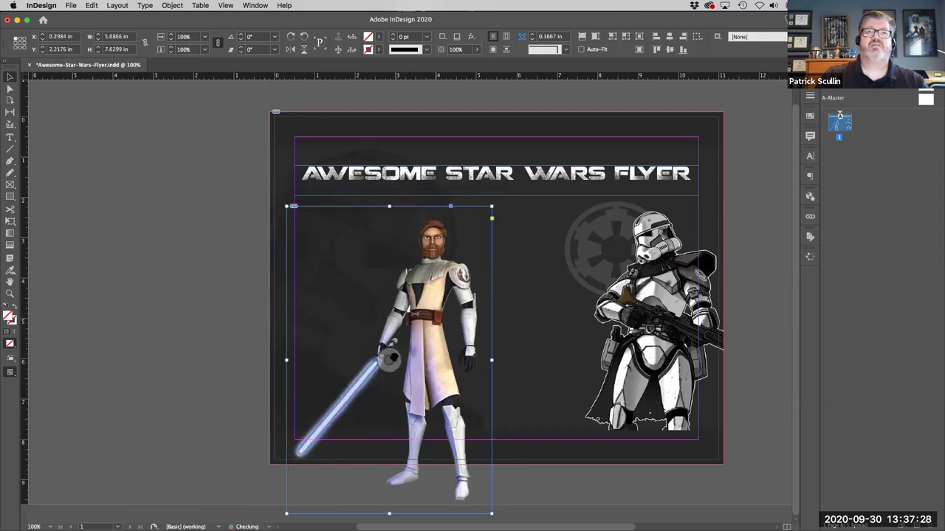
left_click_drag(418, 308, 404, 295)
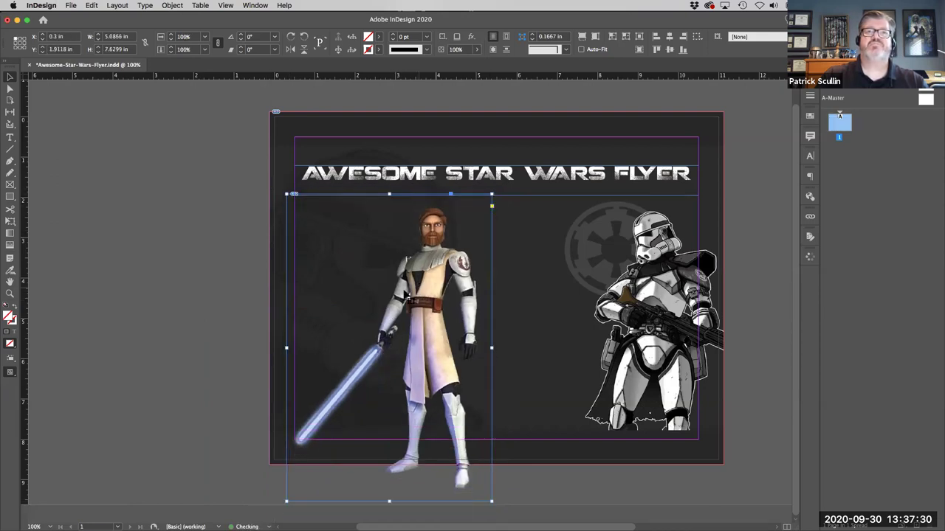
left_click(214, 372)
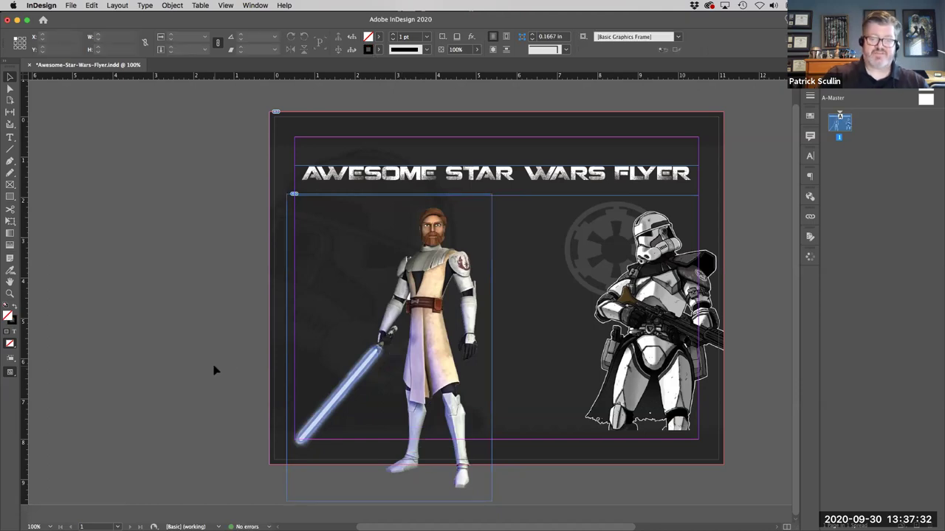
key("super+equal")
scroll(364, 336, "down", 2)
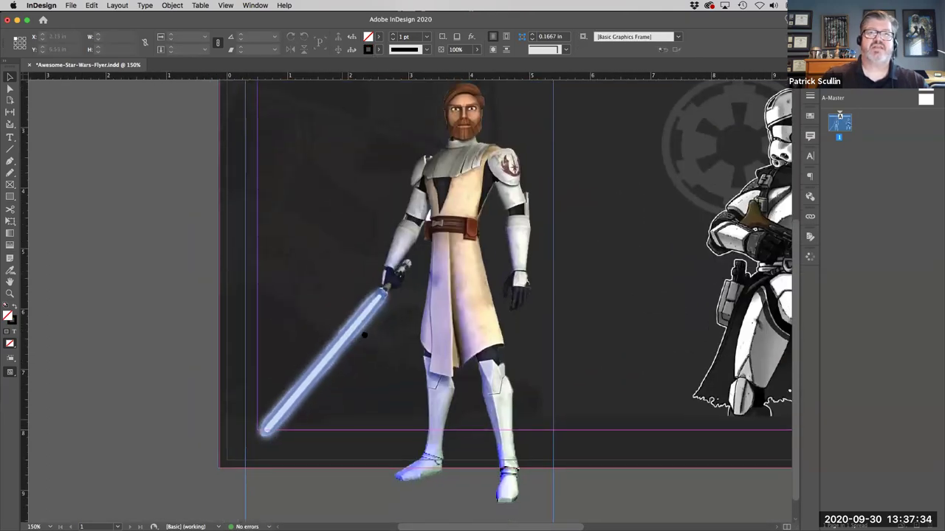
scroll(364, 336, "down", 1)
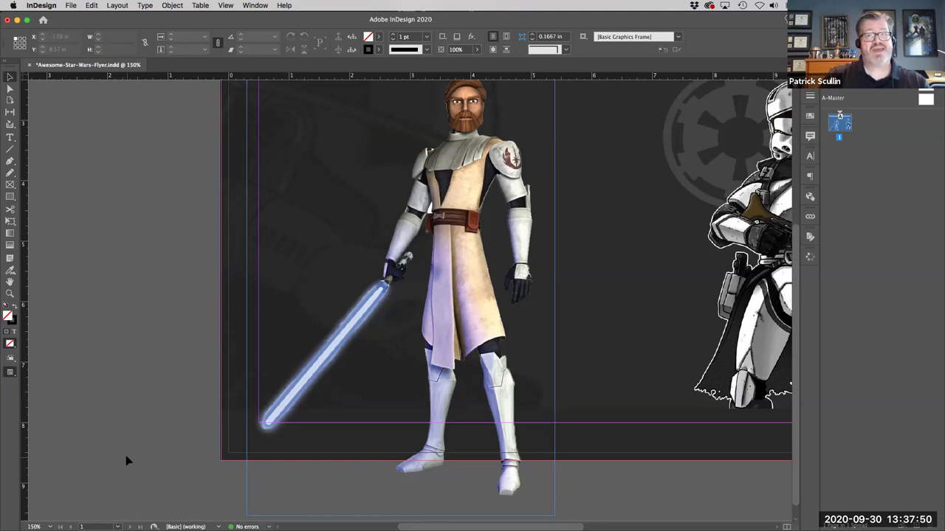
mouse_move(3, 362)
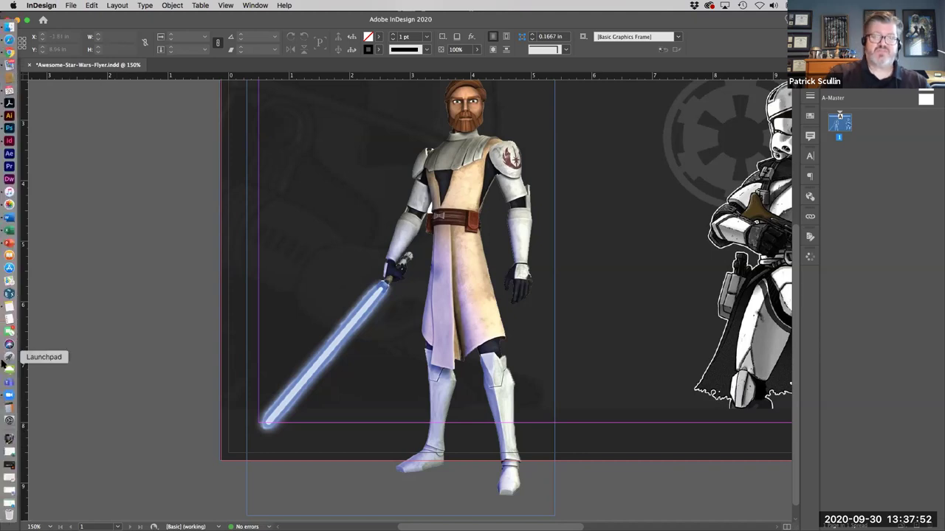
key("super+1")
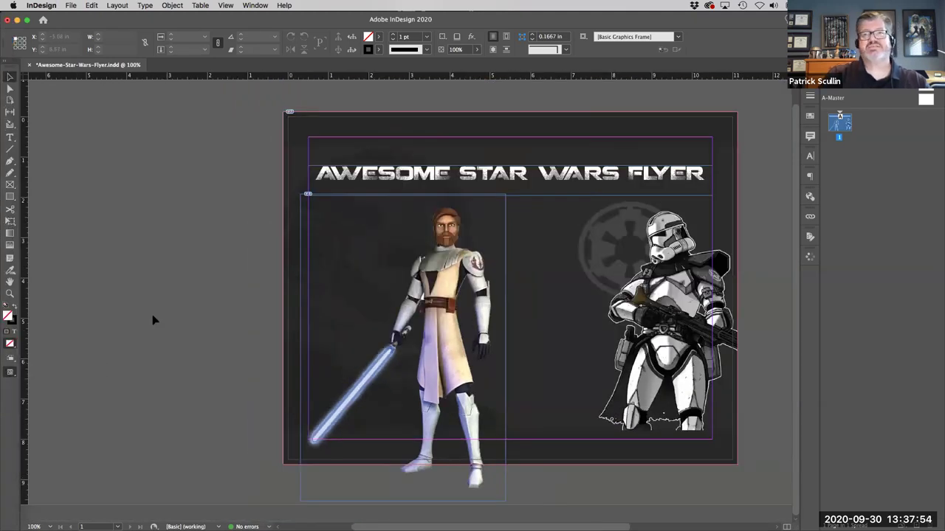